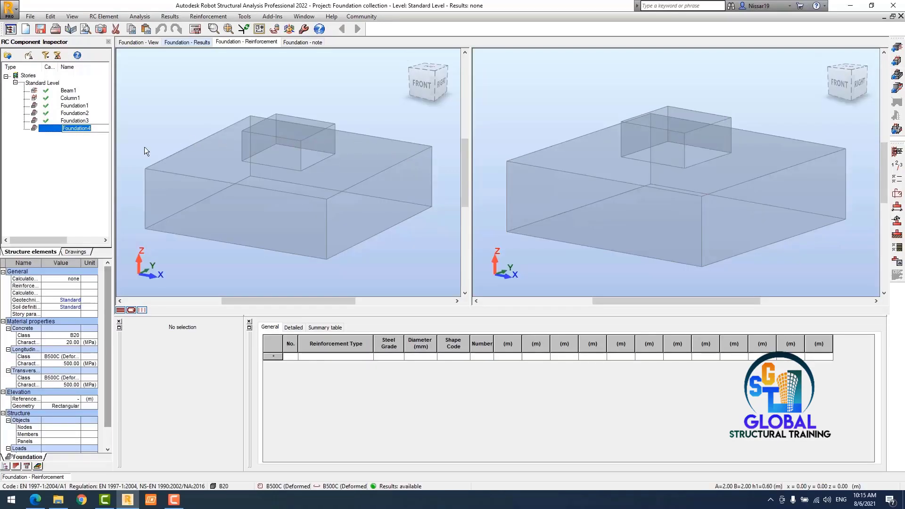
- Show the dimensioned 3D foundation view with its 2.00 × 2.00 m geometry definition
click(134, 45)
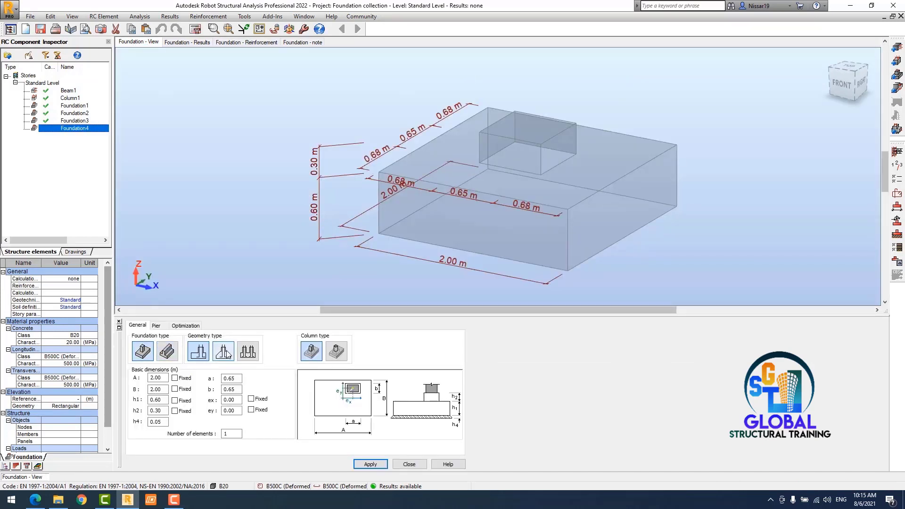
- Make Foundation4 a two-pier footing with A=4, B=3 and h1=0.5, fixing A, B, h1 and h2
click(168, 352)
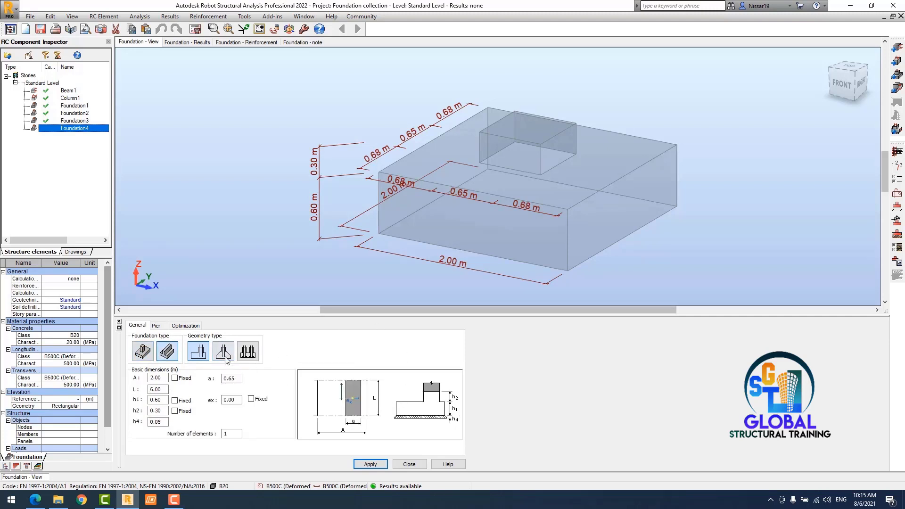
click(249, 354)
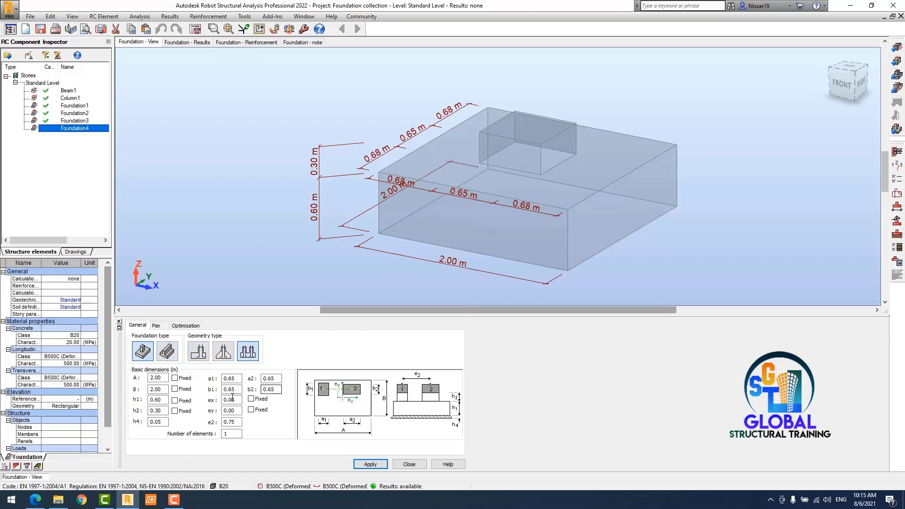
double_click(167, 380)
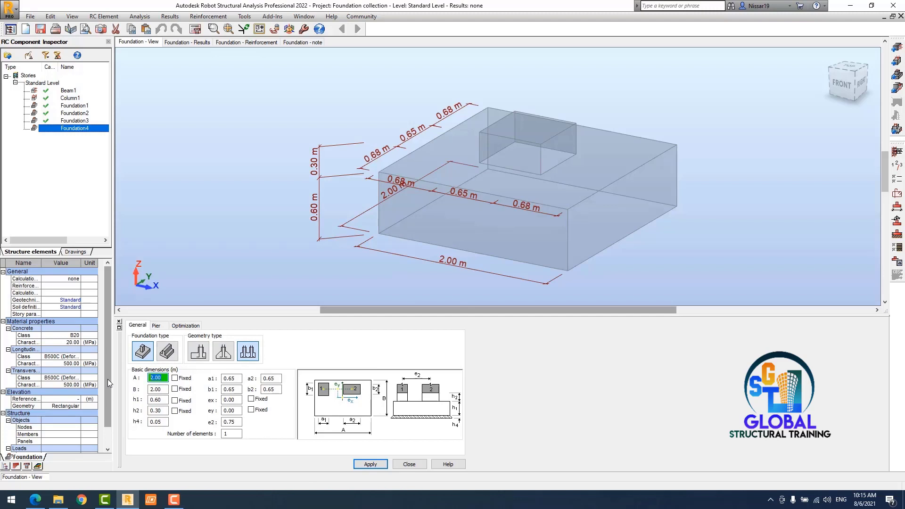
text(4)
key(Tab)
text(3)
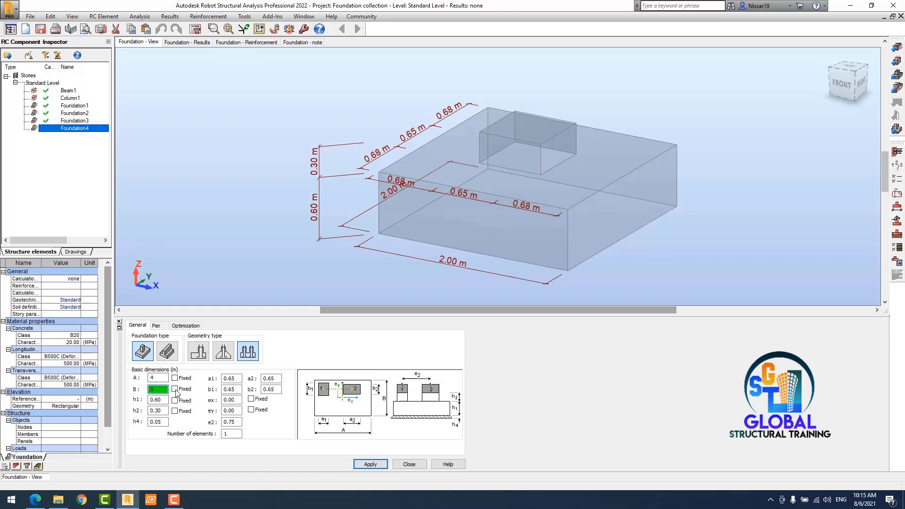
click(176, 389)
click(175, 379)
double_click(164, 400)
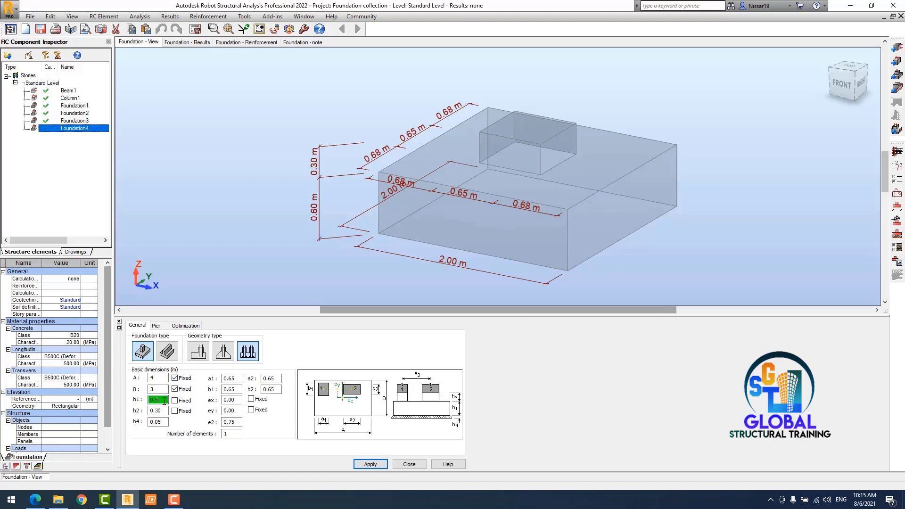
click(174, 402)
click(175, 411)
- Apply the 4 × 3 m footing and set pier sizes a1, a2, b1, b2 to 0.5 m
click(368, 466)
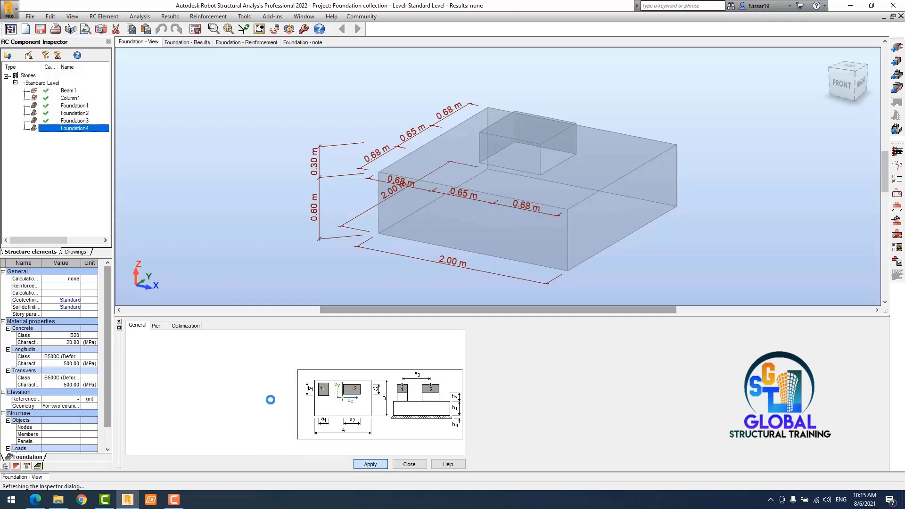
double_click(234, 379)
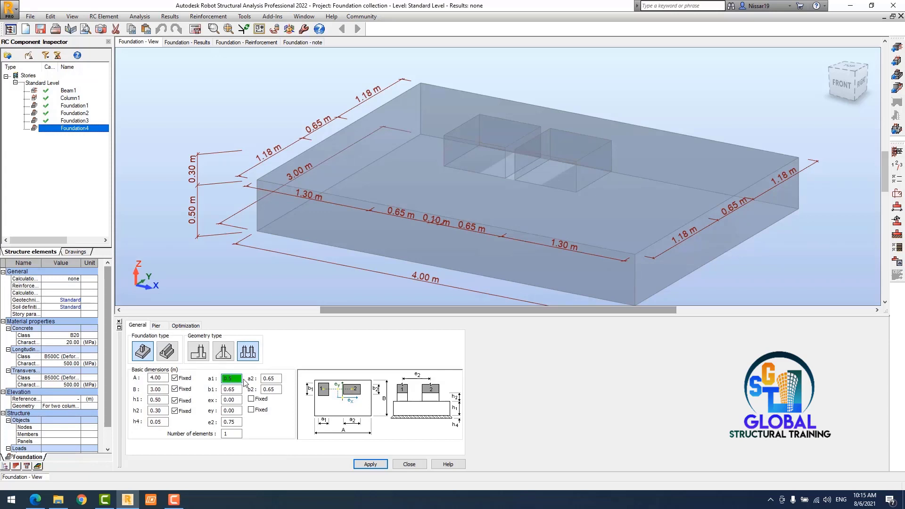
double_click(276, 378)
text(0.5)
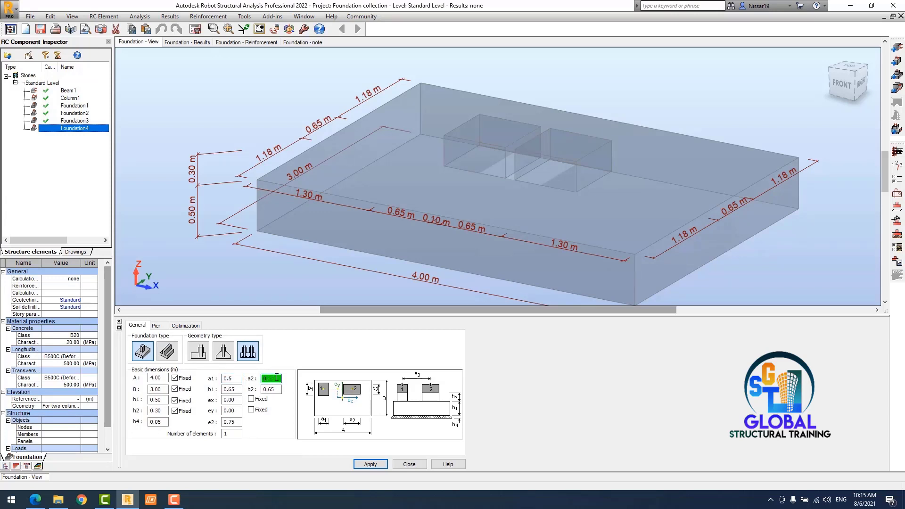
double_click(236, 389)
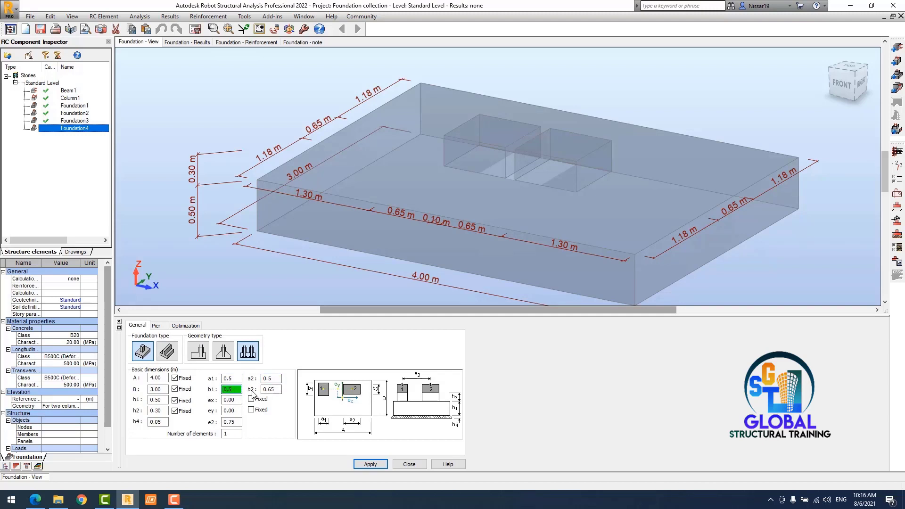
double_click(280, 388)
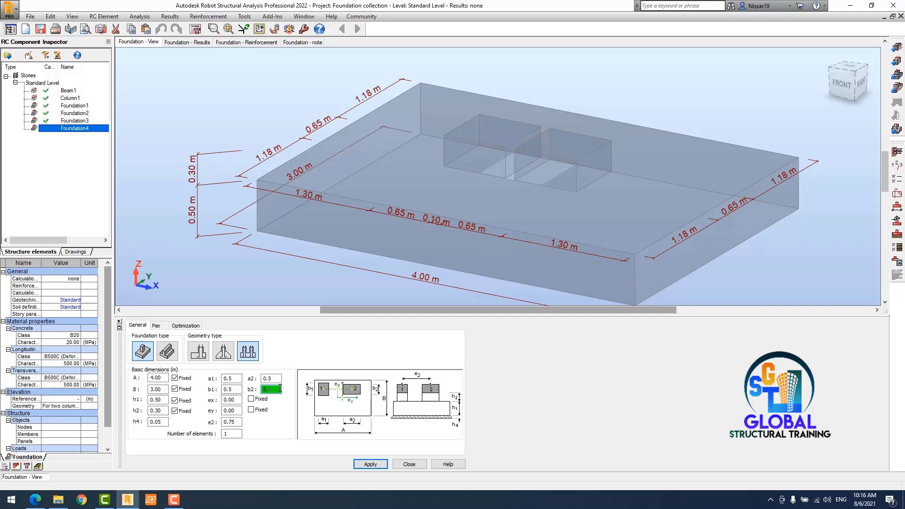
- Set pier spacing e2 to 2.5 m, fix ex and ey, and apply
double_click(227, 421)
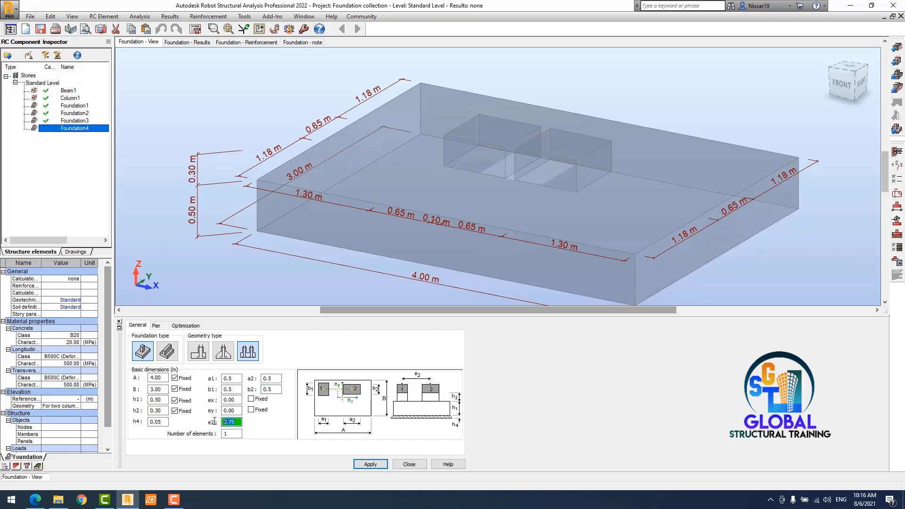
text(2)
click(252, 410)
click(253, 400)
click(367, 466)
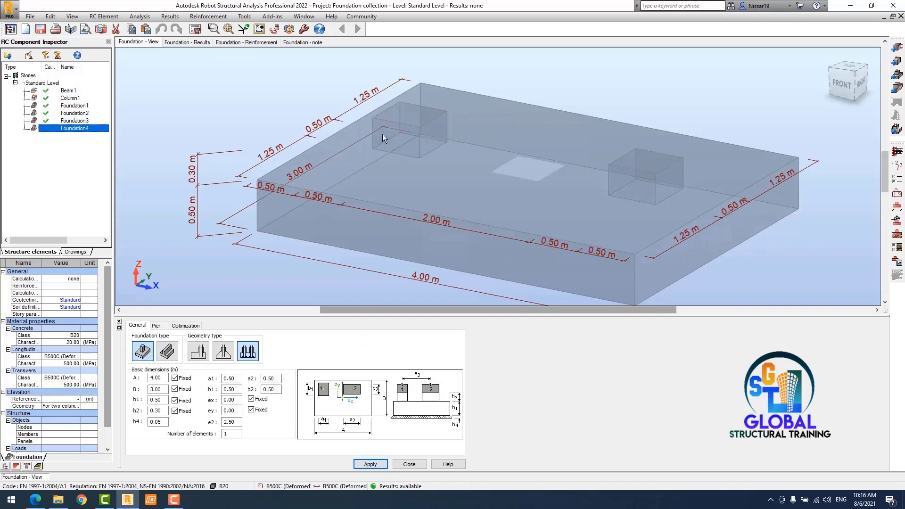
scroll(384, 135, down, 2)
scroll(504, 212, up, 2)
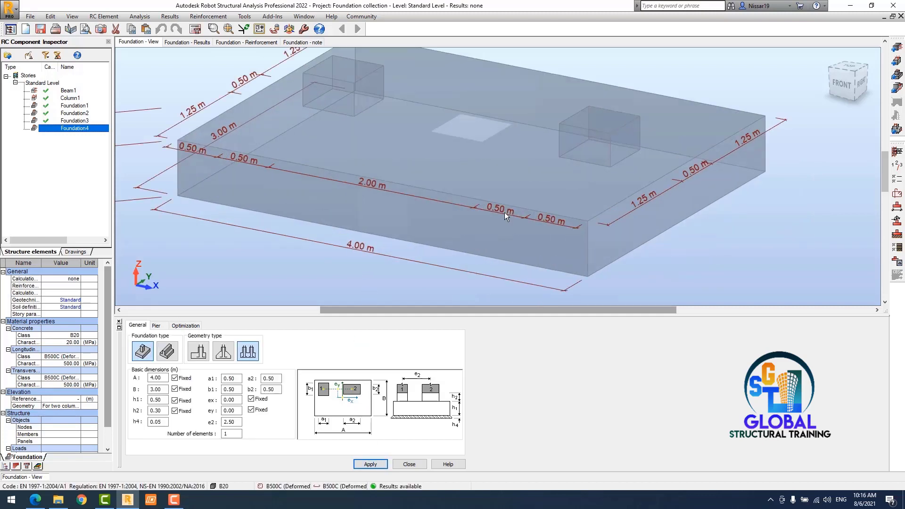
scroll(505, 212, down, 1)
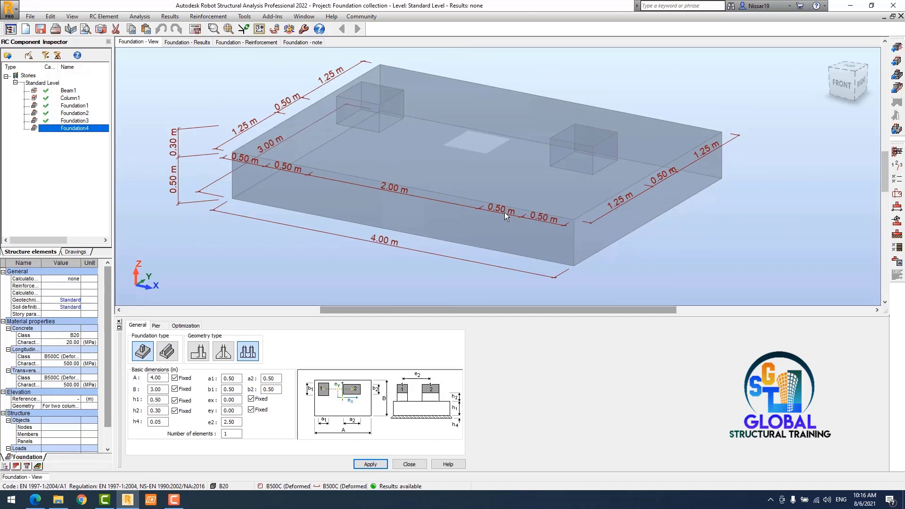
scroll(505, 212, down, 1)
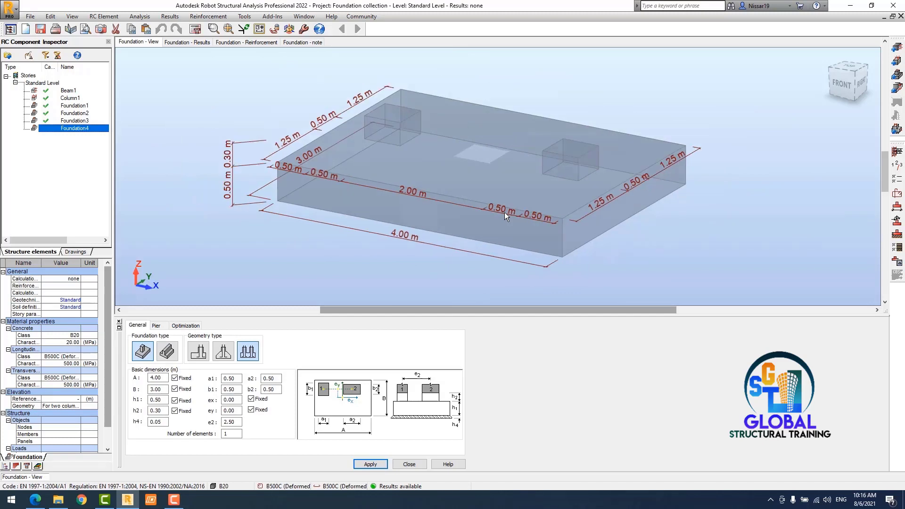
- Set the slab thickness h1 to 0.8 m and apply it, adjusting the 3D view
double_click(164, 400)
text(0.6)
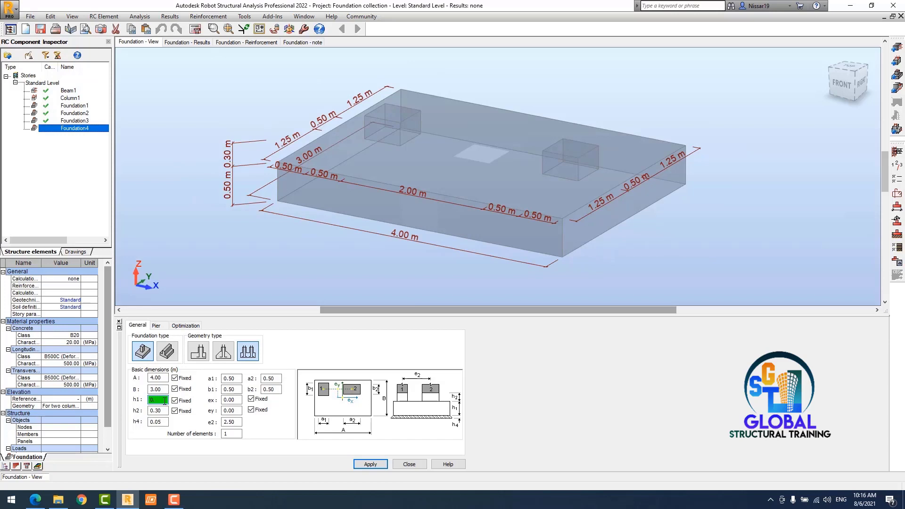
click(370, 465)
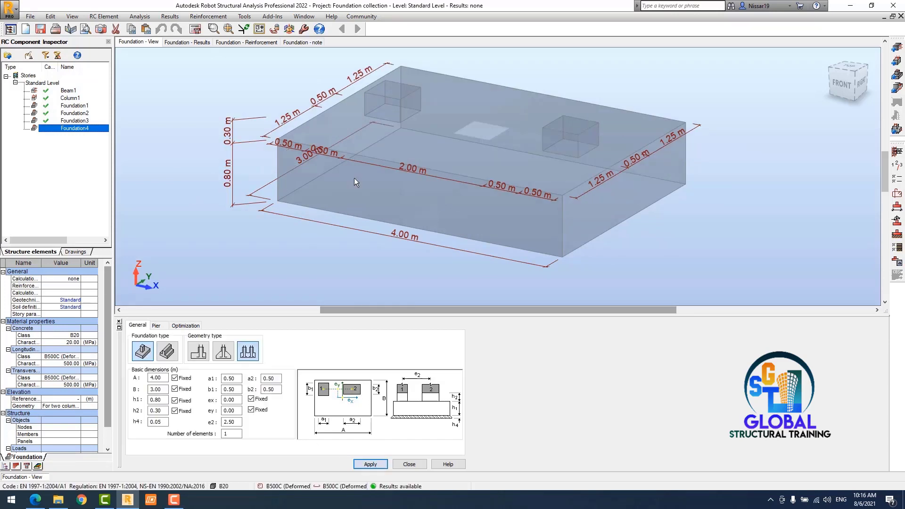
mouse_move(354, 177)
shift+middle_down()
mouse_move(403, 194)
mouse_move(398, 175)
shift+middle_up()
scroll(398, 174, up, 1)
scroll(398, 175, down, 1)
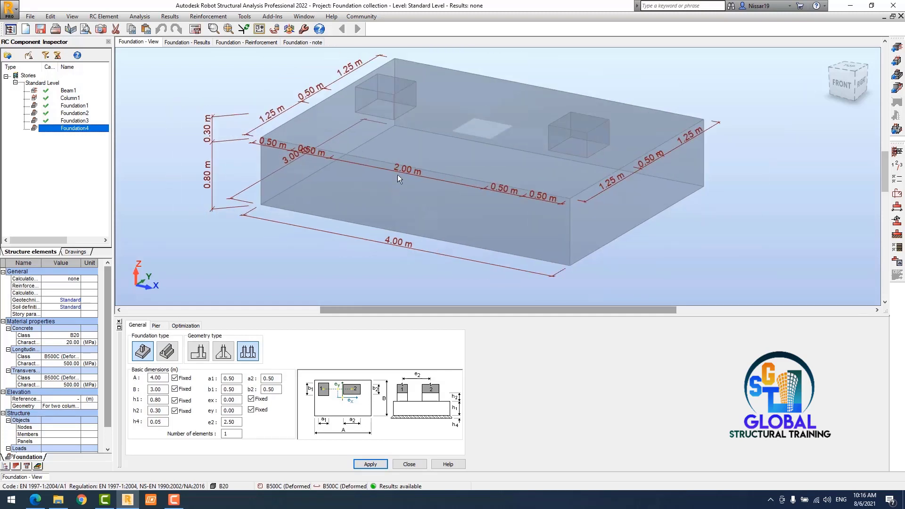
middle_drag(670, 220, 659, 218)
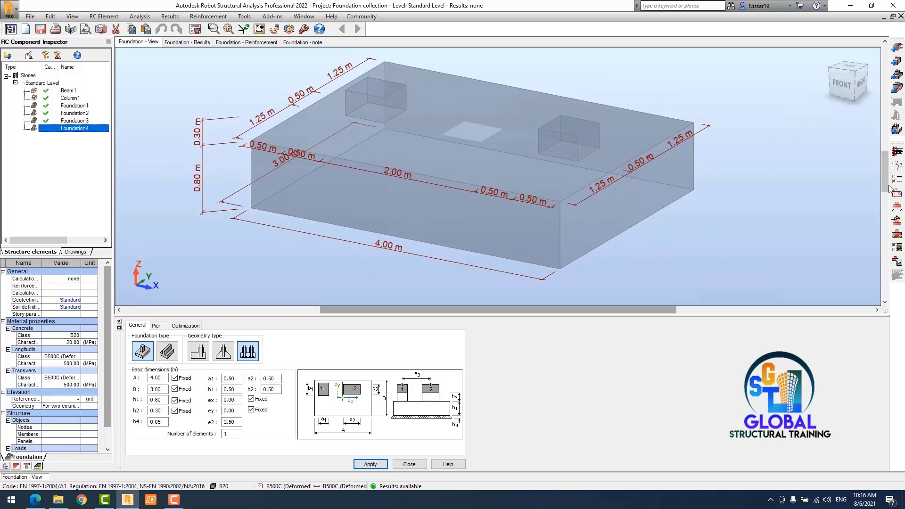
- Load the Combined Footing story parameters preset and save it as 'Combined Footing'
click(898, 165)
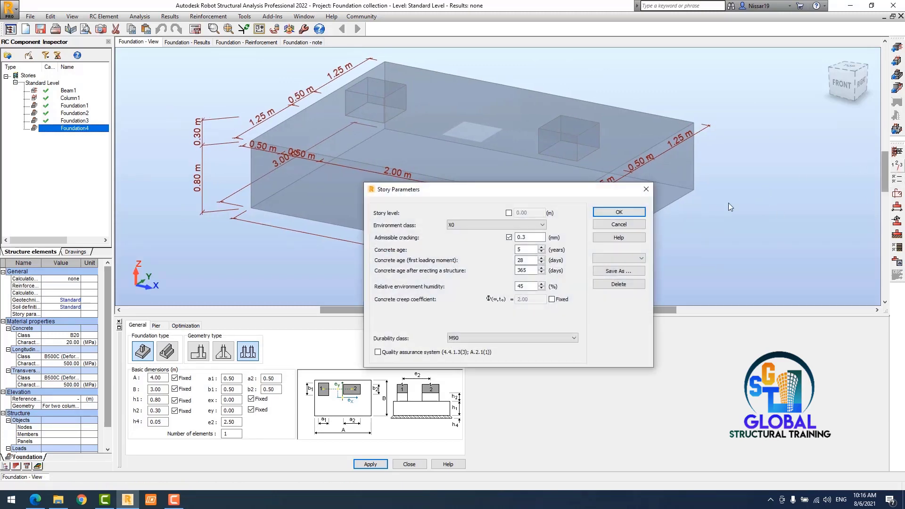
click(613, 258)
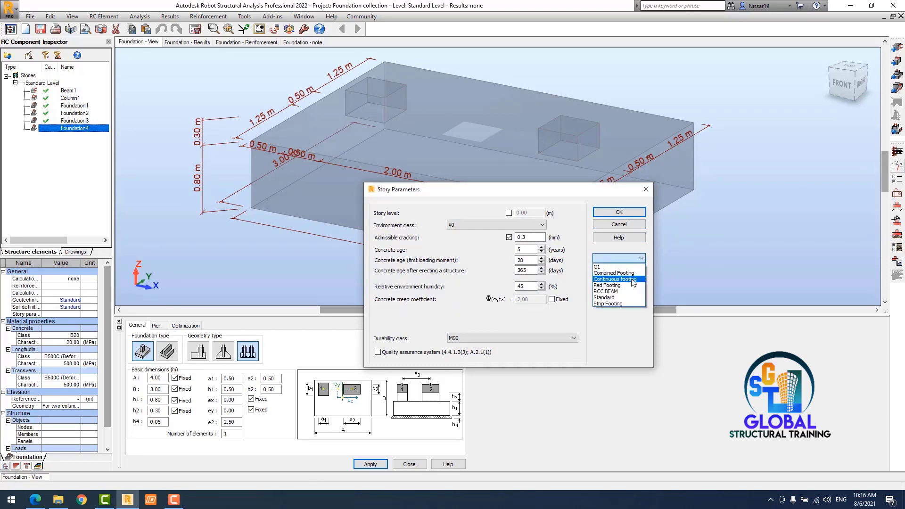
click(619, 273)
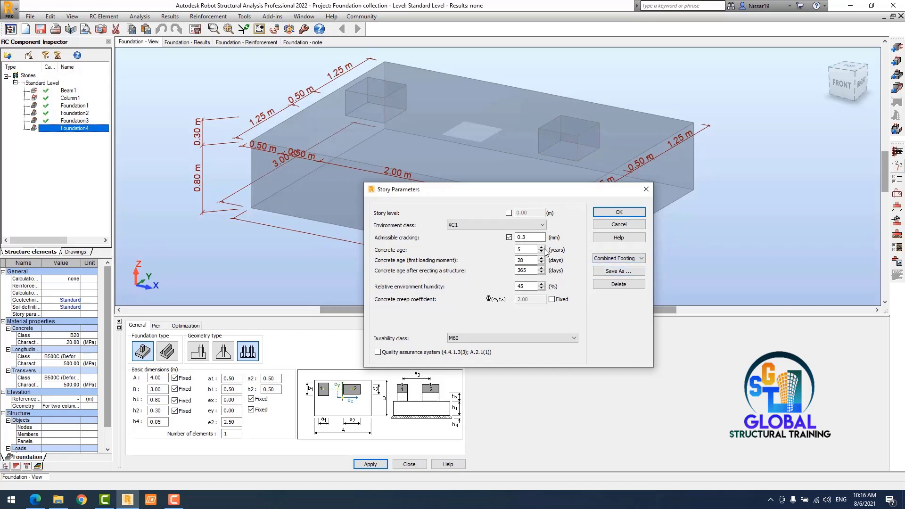
double_click(529, 237)
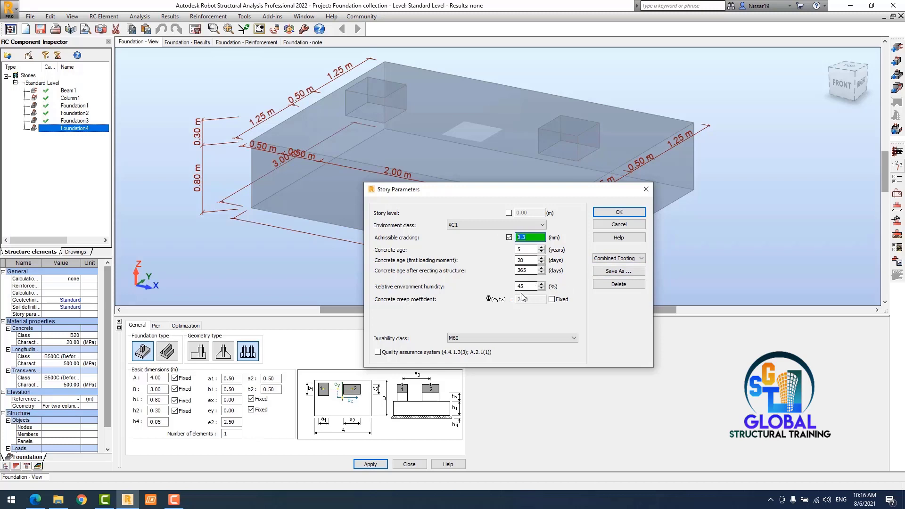
click(626, 273)
click(546, 275)
- Confirm story parameters and load the Combined Footing calculation options preset with B35 concrete
click(619, 212)
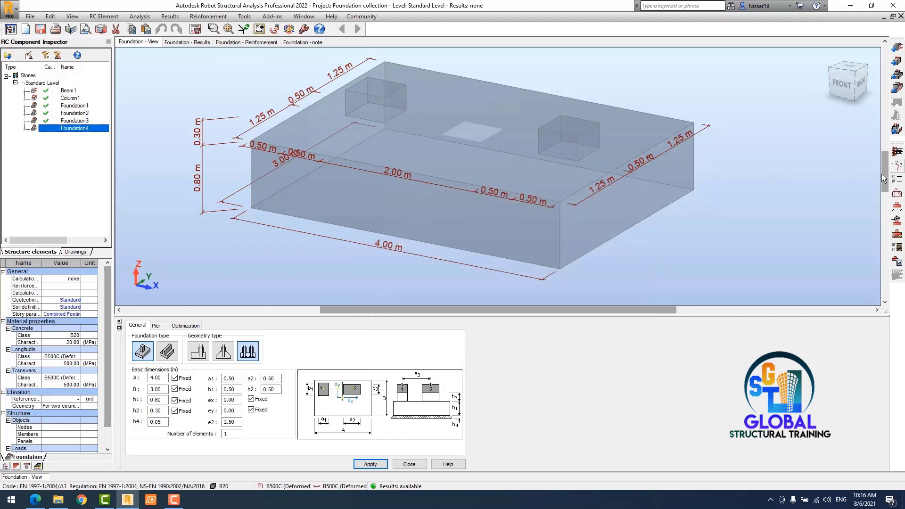
click(897, 178)
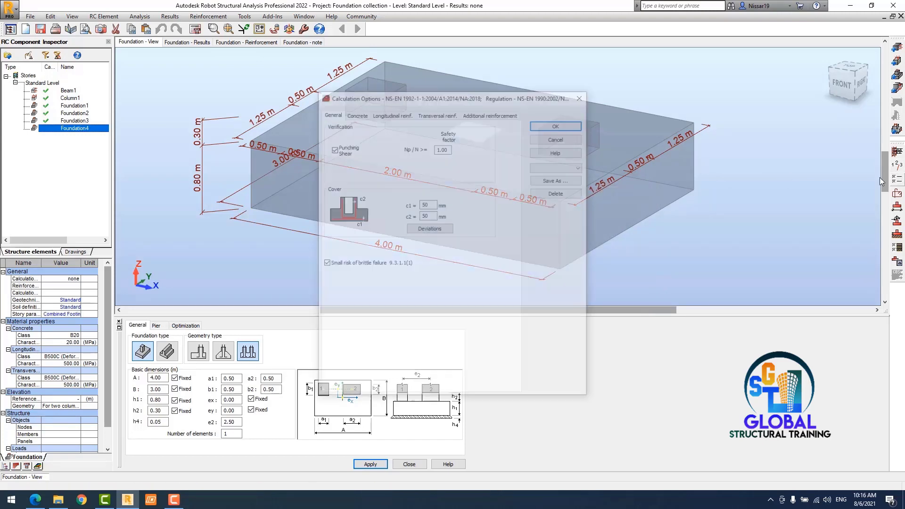
click(574, 167)
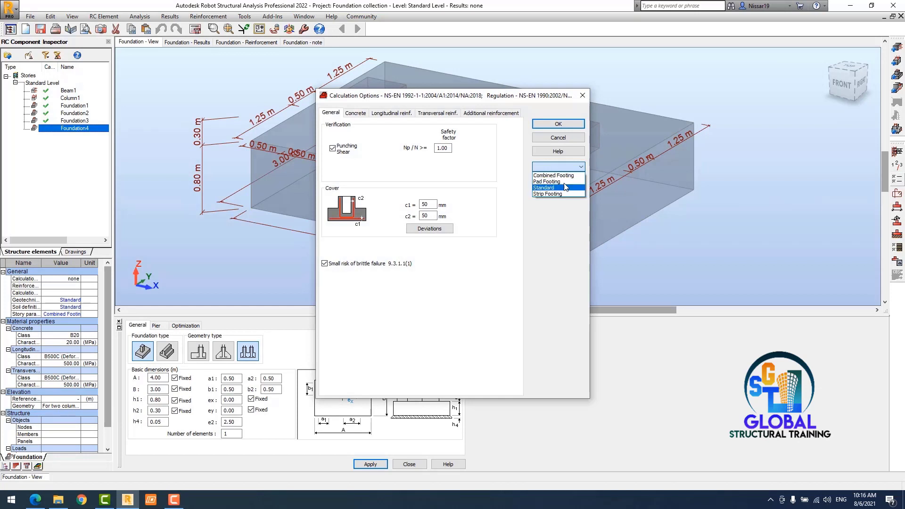
click(564, 175)
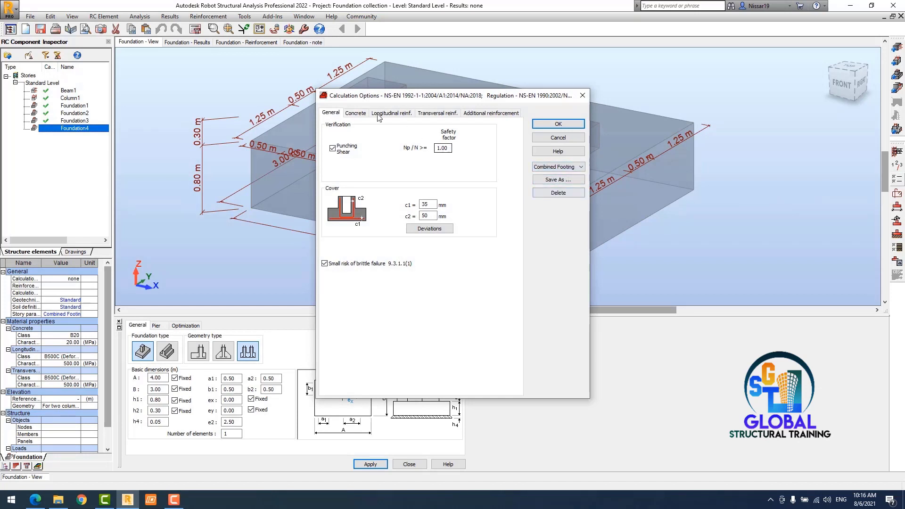
click(357, 114)
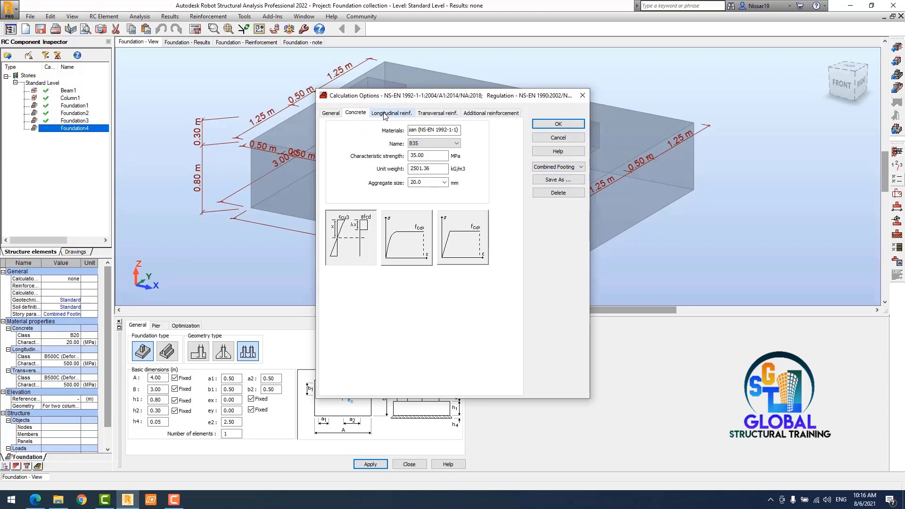
click(385, 116)
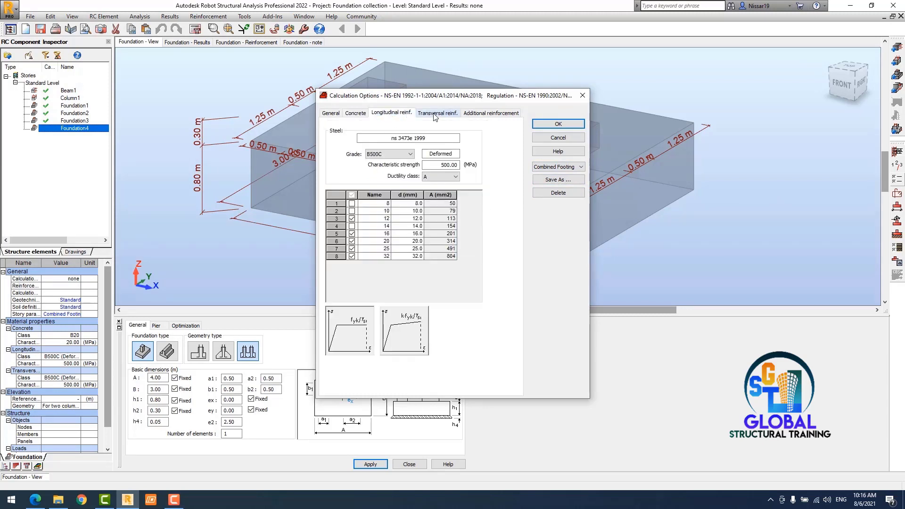
click(434, 115)
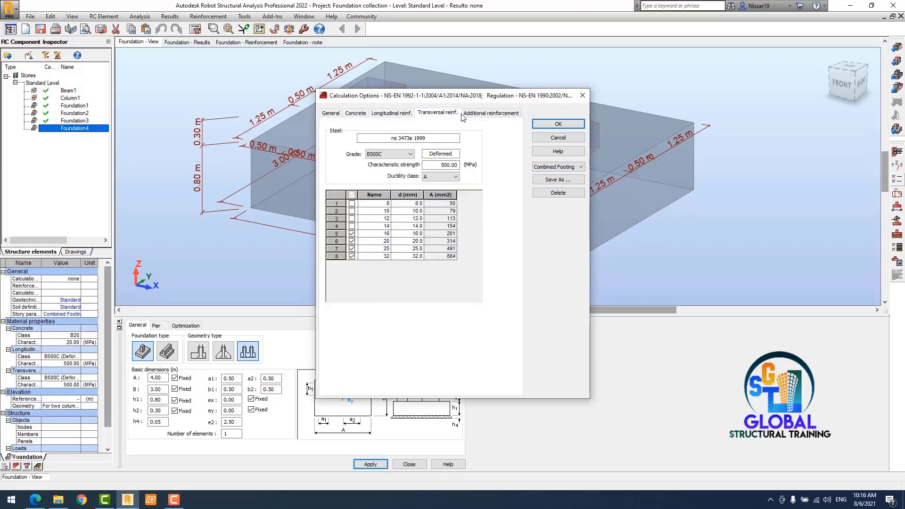
click(491, 115)
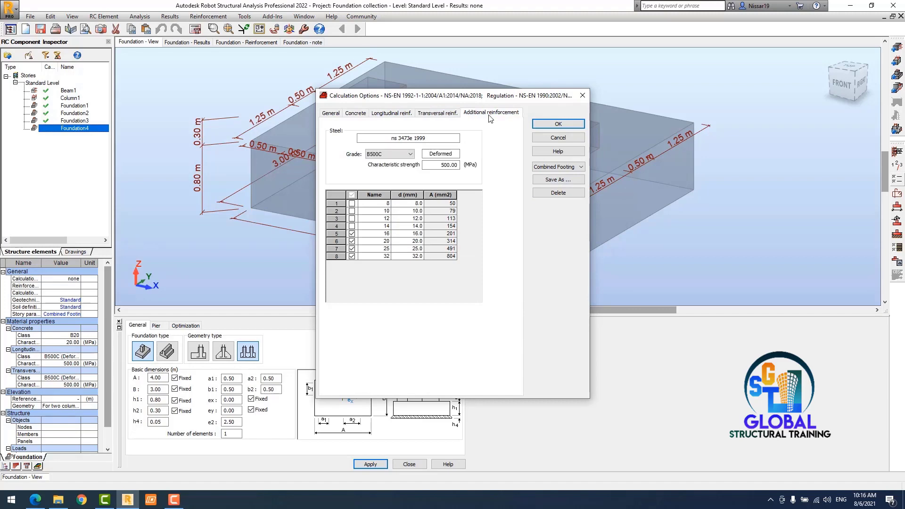
- Save the calculation options as 'Combined Footing', accept them, then reopen and close them
click(564, 181)
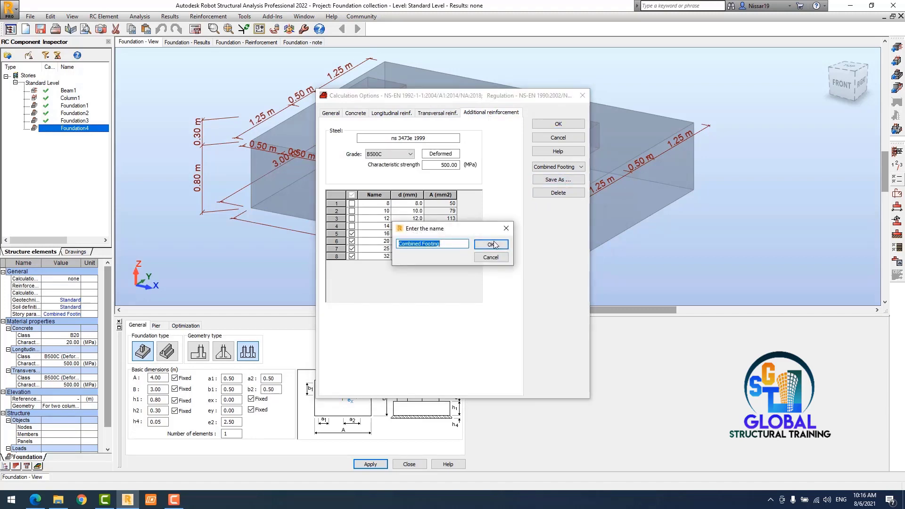
click(491, 244)
click(582, 124)
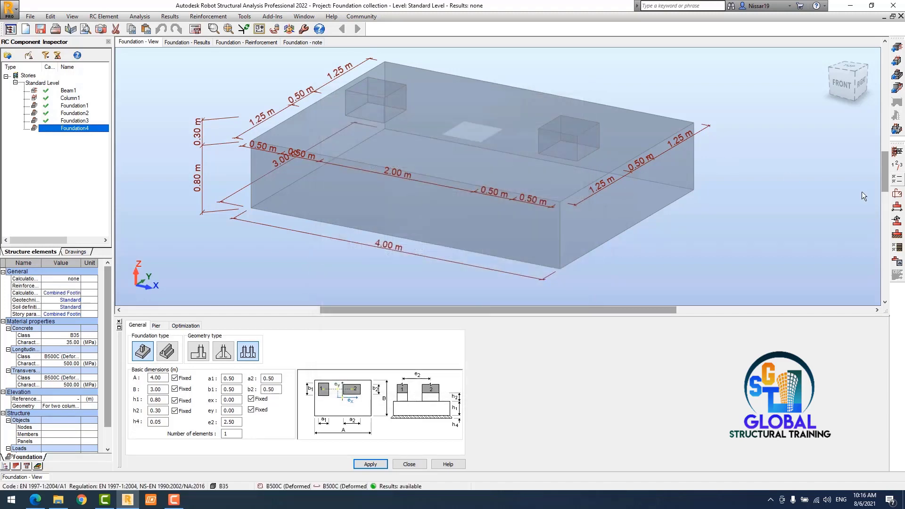
middle_drag(837, 199, 816, 206)
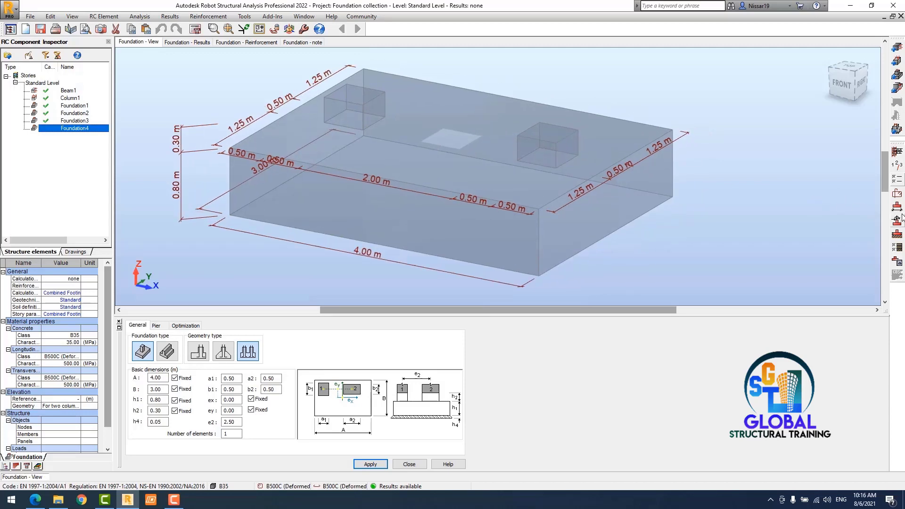
click(899, 182)
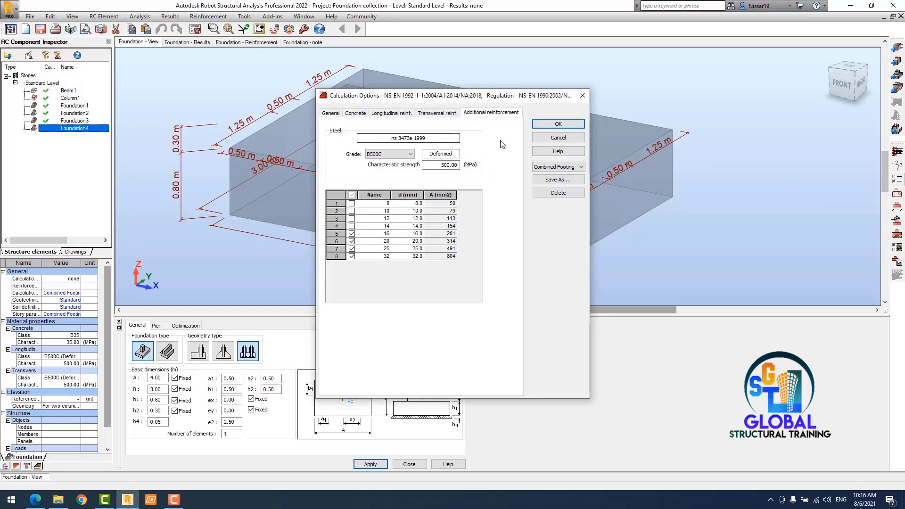
click(582, 96)
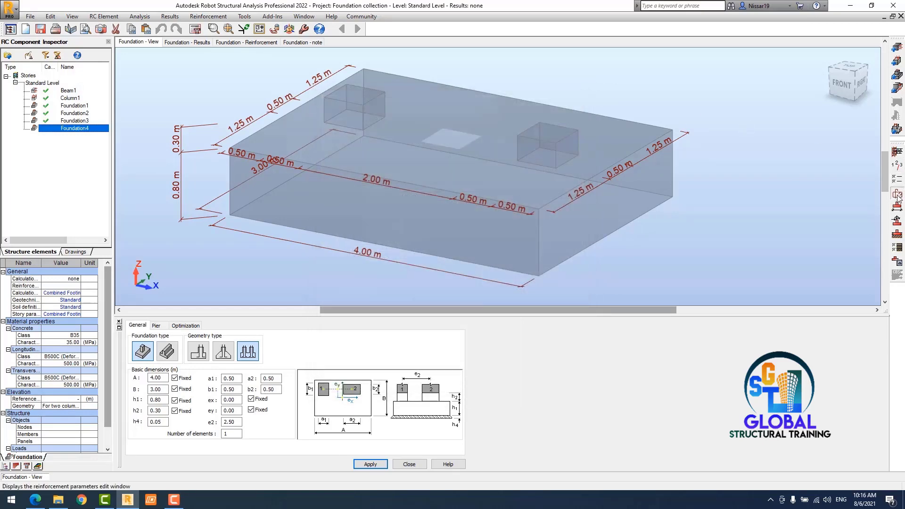
- Apply the Combined Footing reinforcement pattern preset with 16 mm bars, including its advanced options
click(896, 195)
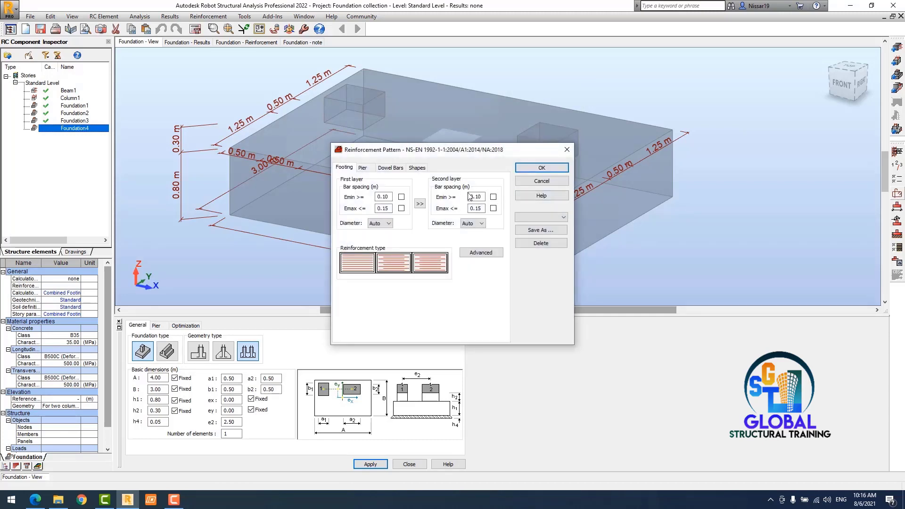
click(549, 216)
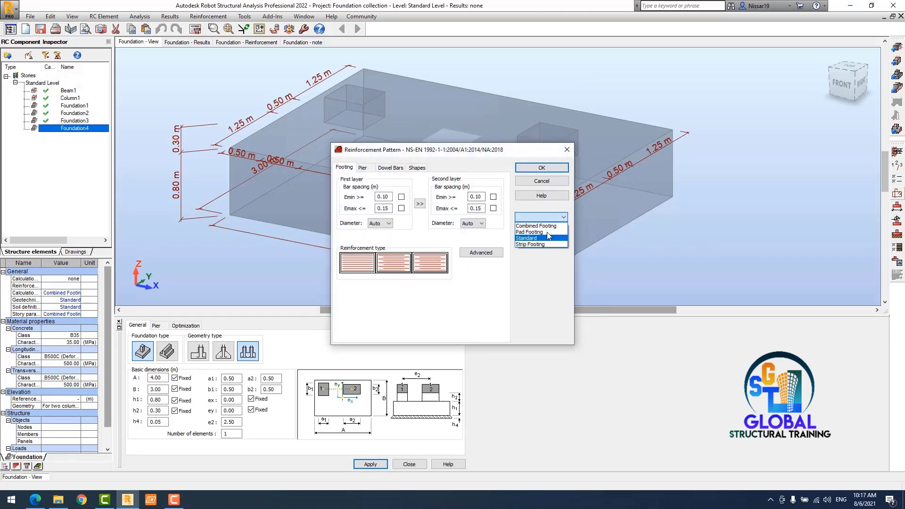
click(542, 225)
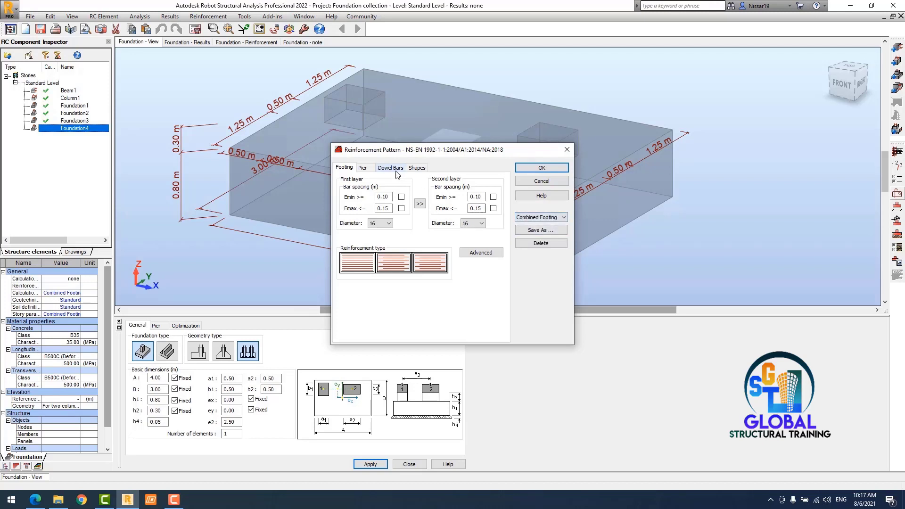
click(365, 168)
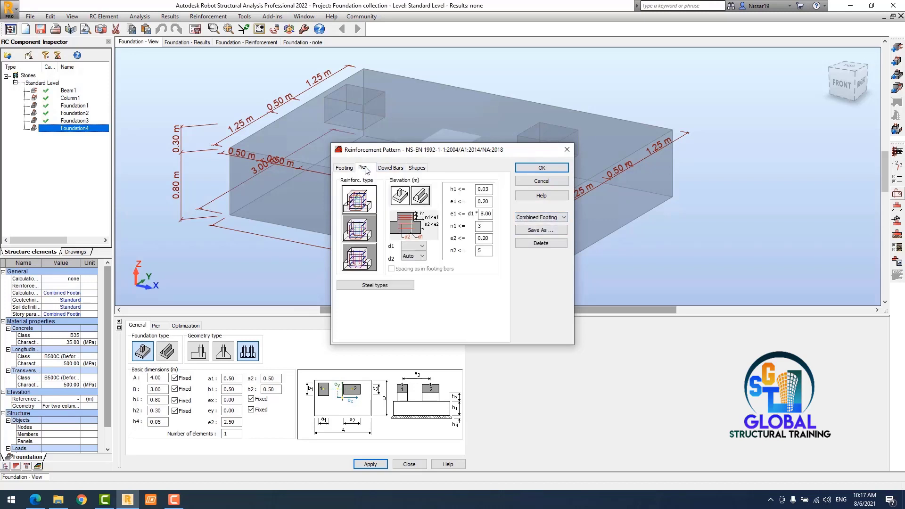
click(389, 169)
click(416, 169)
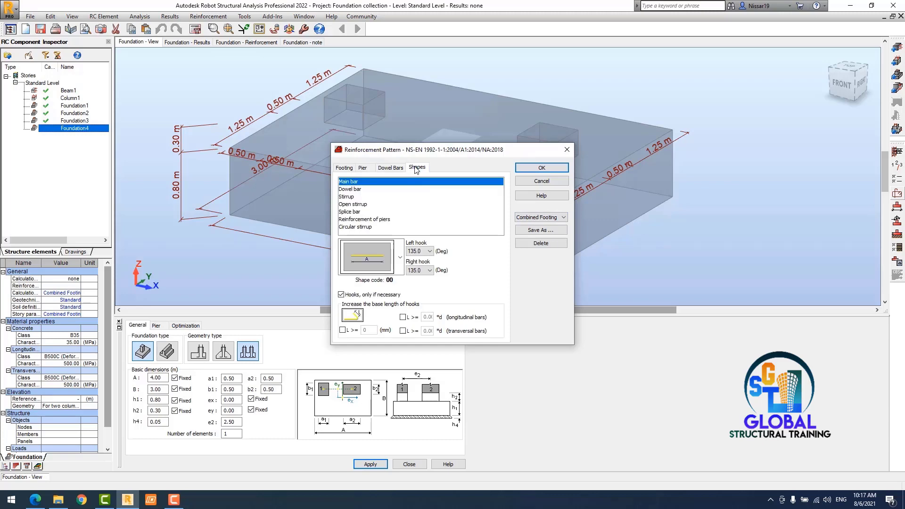
click(391, 169)
click(363, 168)
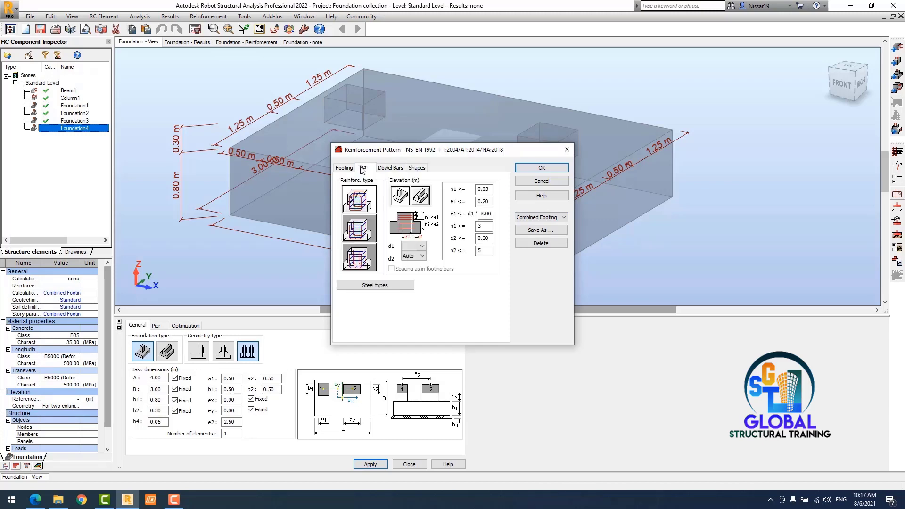
click(345, 168)
click(474, 254)
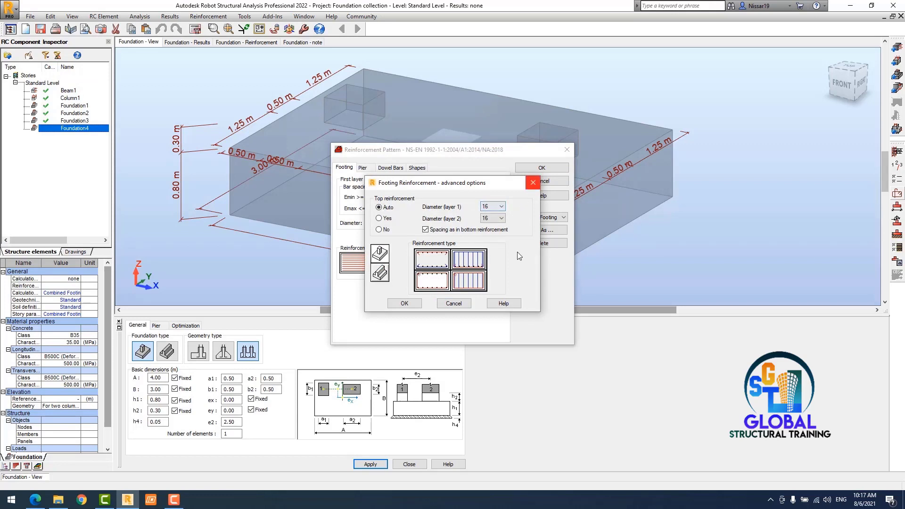
click(406, 304)
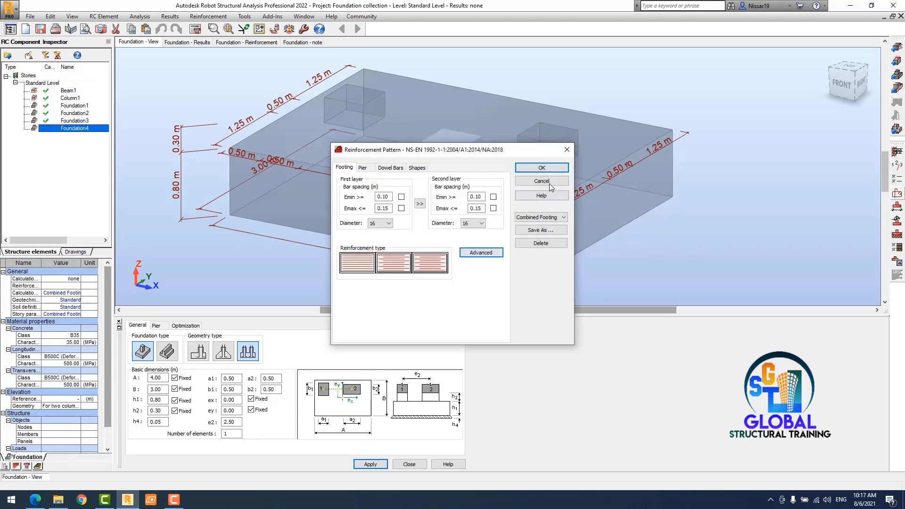
click(549, 167)
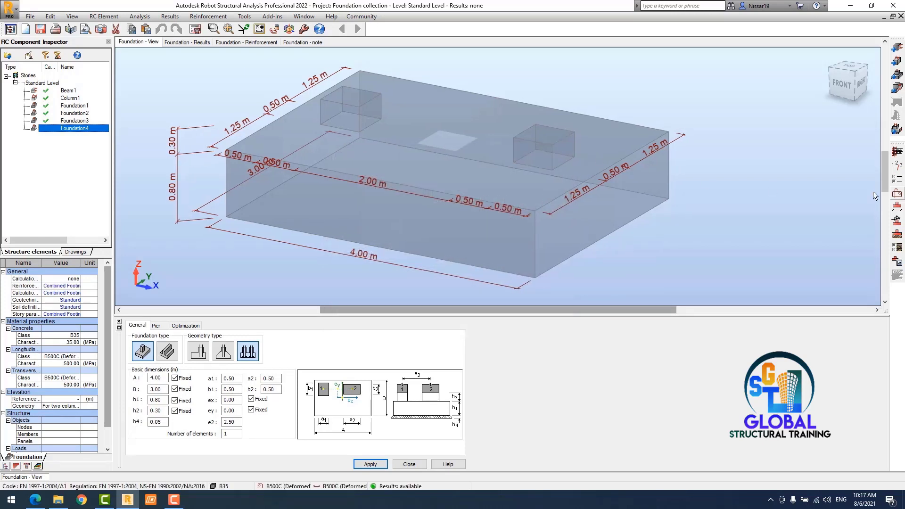
- Load the Combined Footing soil preset and set the minimum reference level to zero
click(899, 236)
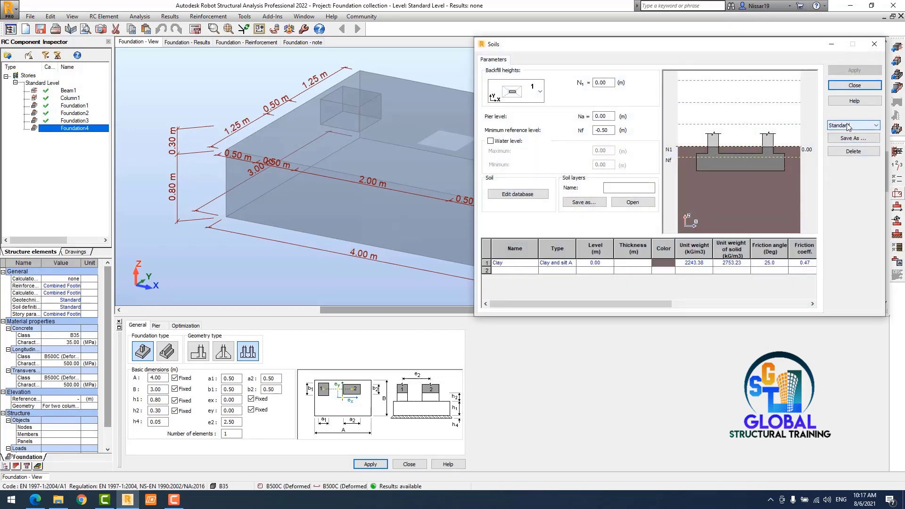
click(848, 127)
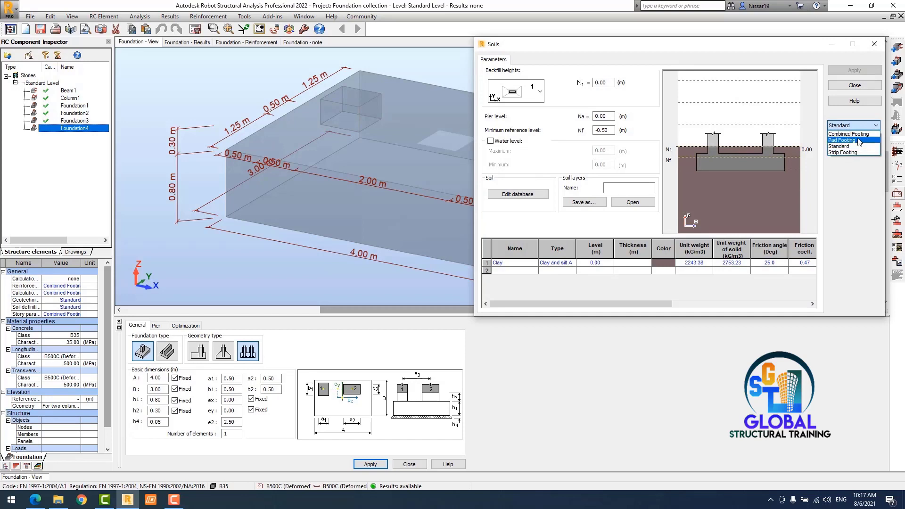
click(849, 134)
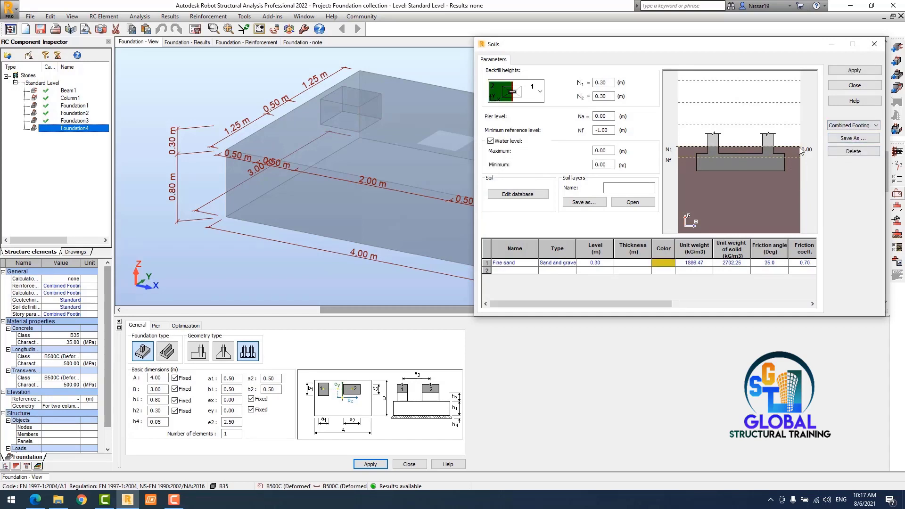
click(851, 74)
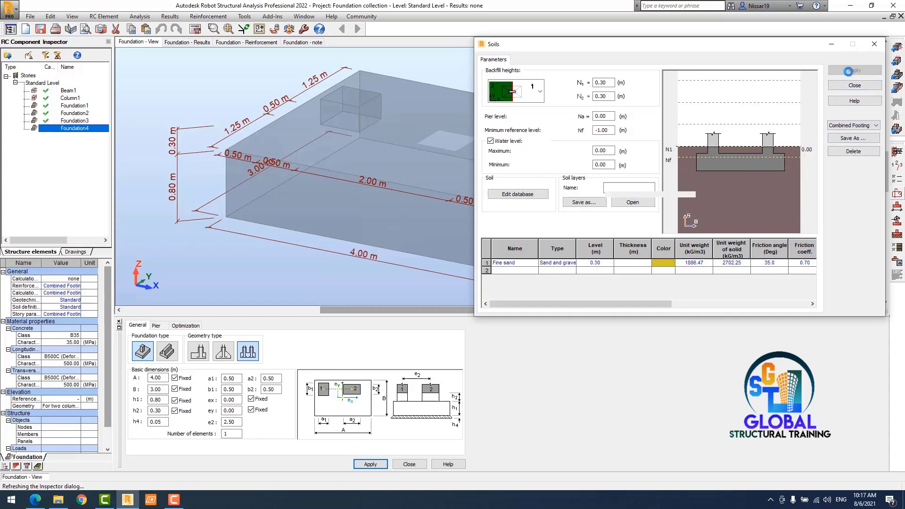
click(607, 131)
drag(610, 131, 586, 130)
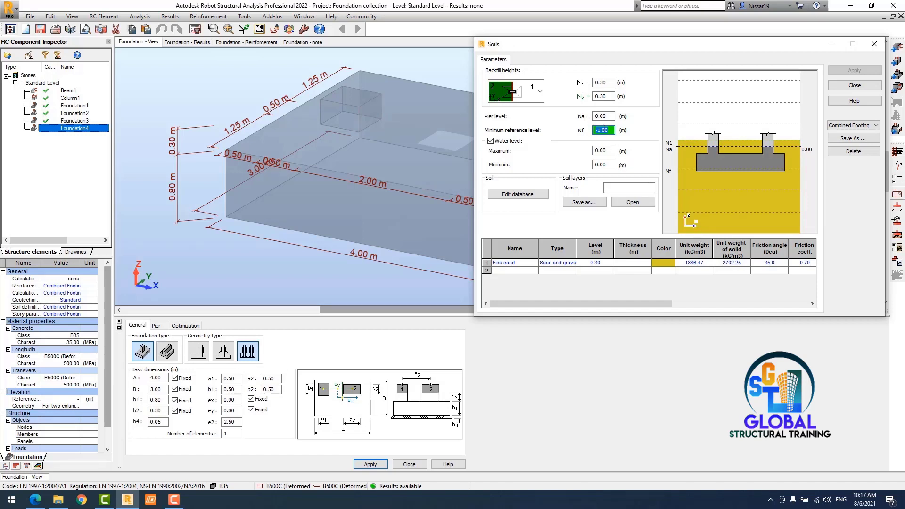
key(BackSpace)
text(0)
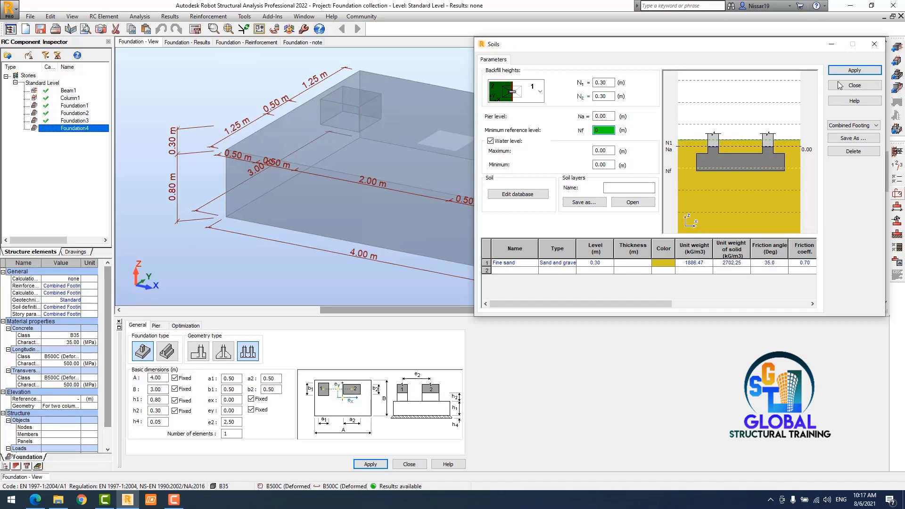
click(842, 70)
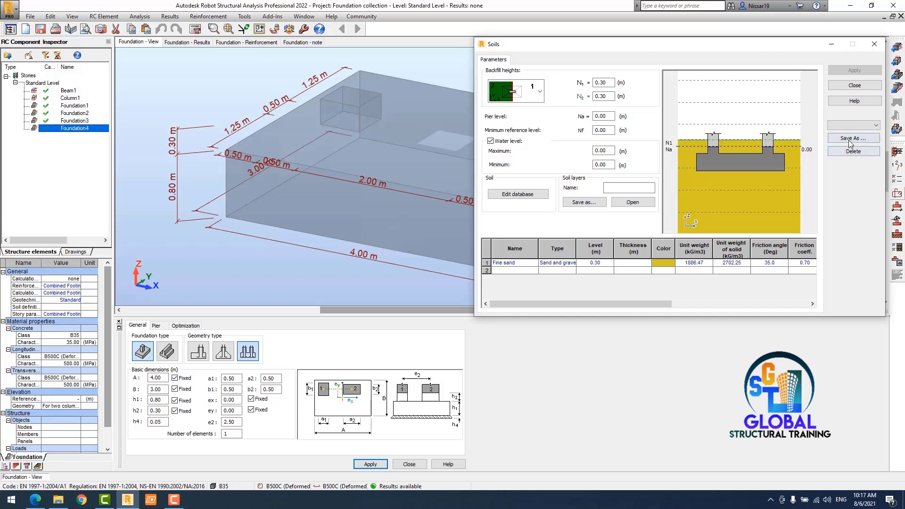
- Reload the fine sand soil preset, save it as 'Combined Footing', apply, and close
click(853, 125)
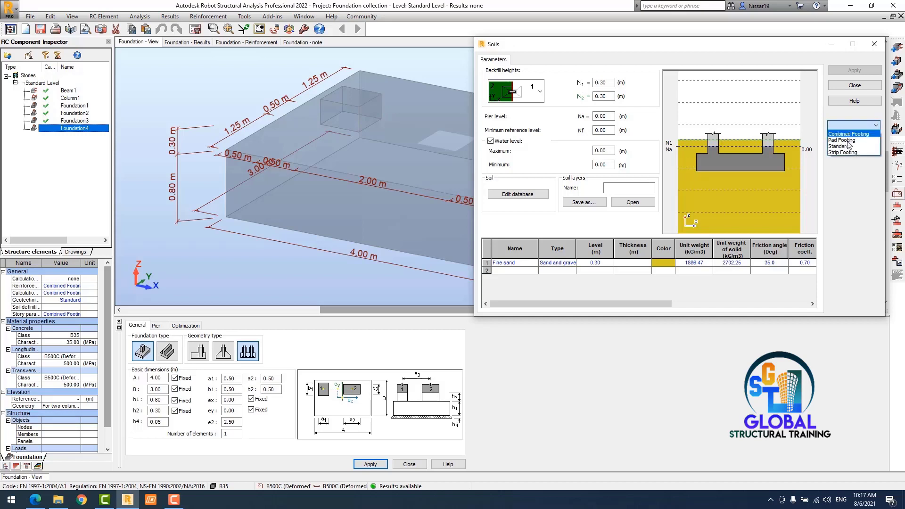
click(849, 134)
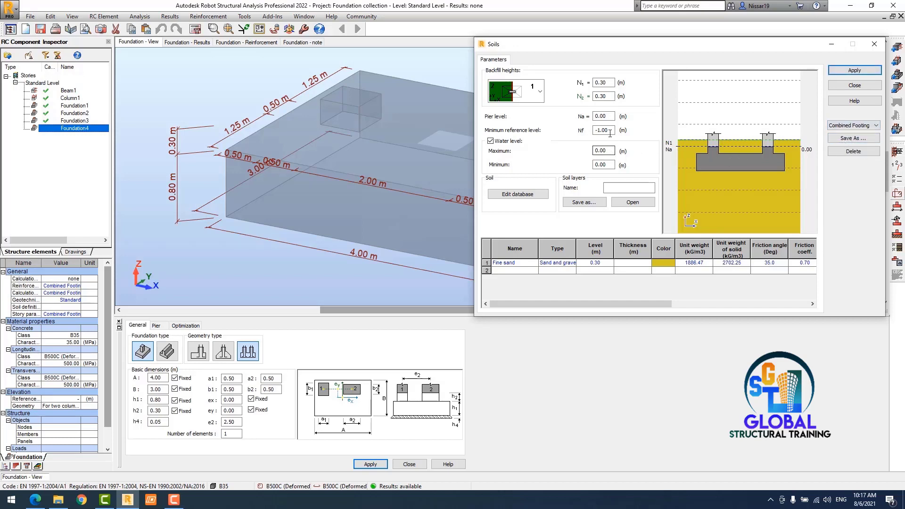
drag(613, 131, 569, 129)
text(0)
click(852, 138)
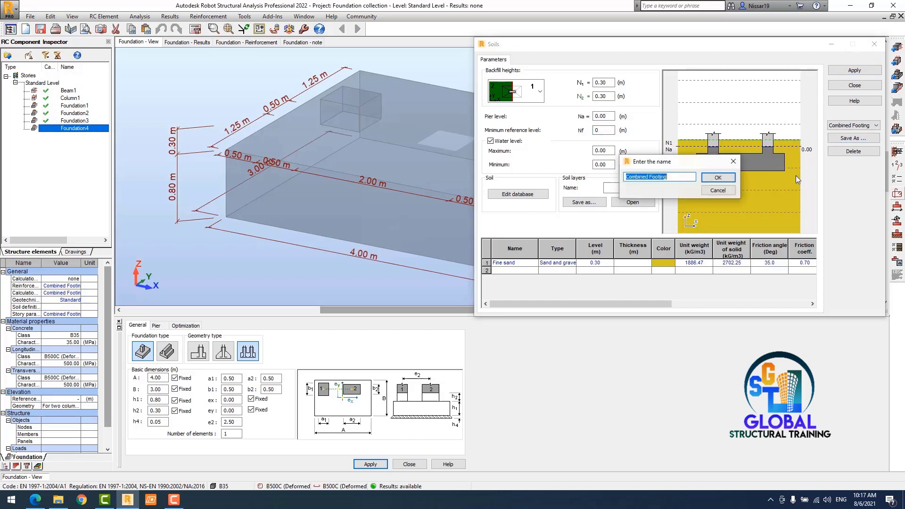
click(717, 177)
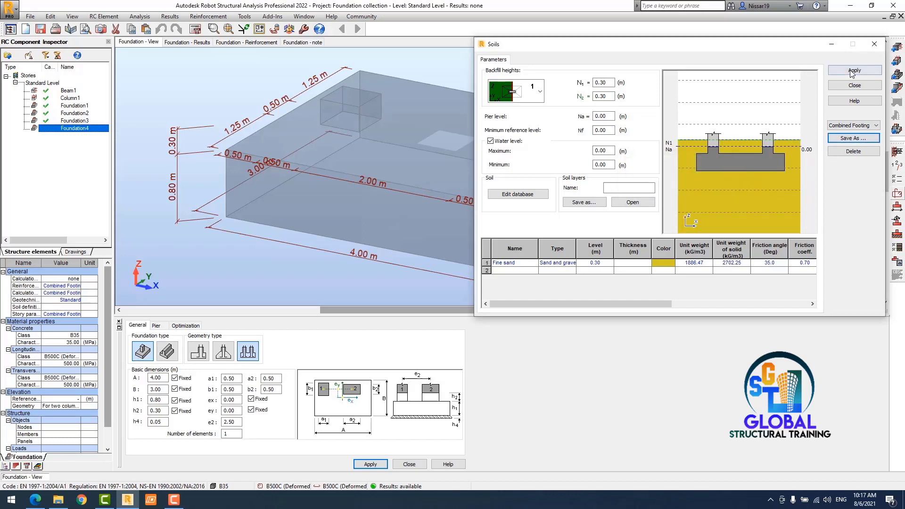
click(848, 71)
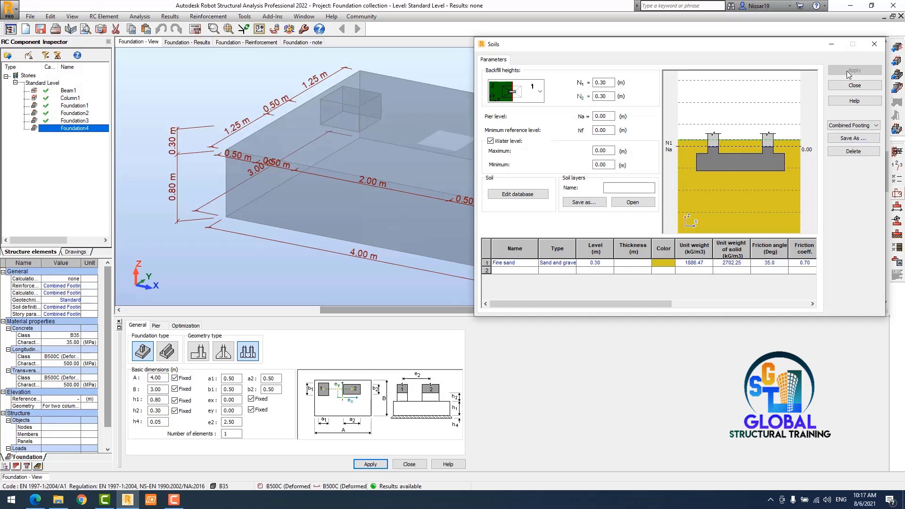
click(875, 45)
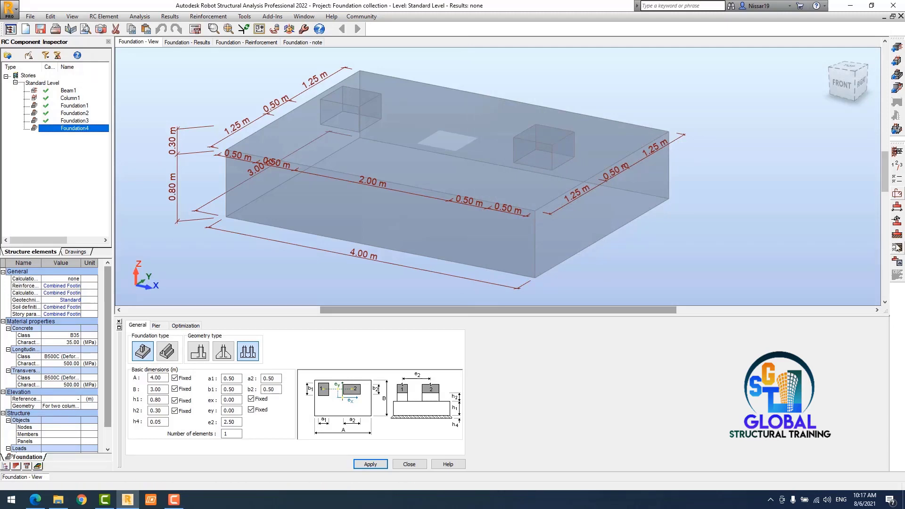
- Load the Combined Footing geotechnical options, check the stress settings, and save as 'Combined Footing'
click(897, 248)
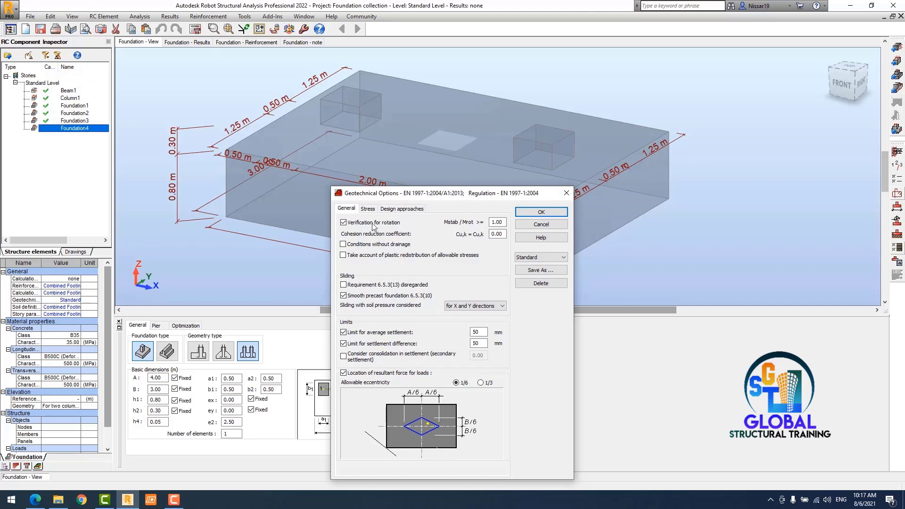
click(541, 258)
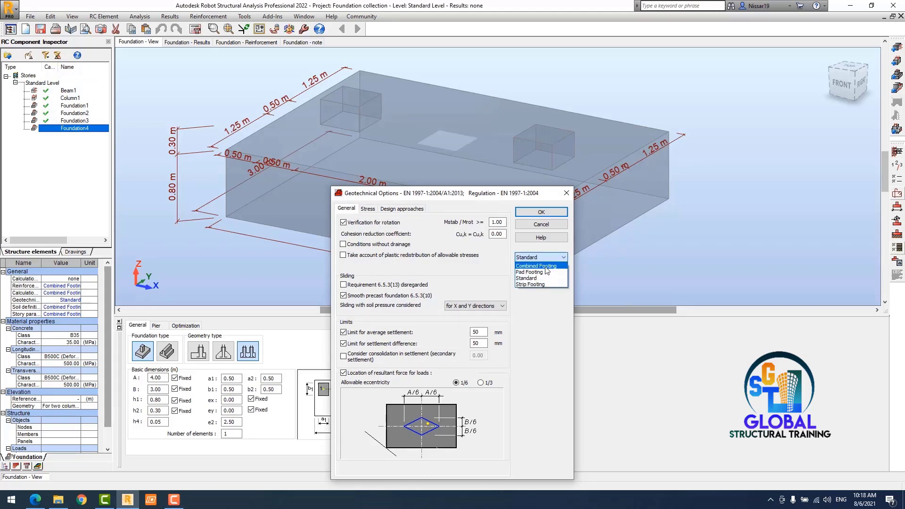
click(537, 266)
click(371, 209)
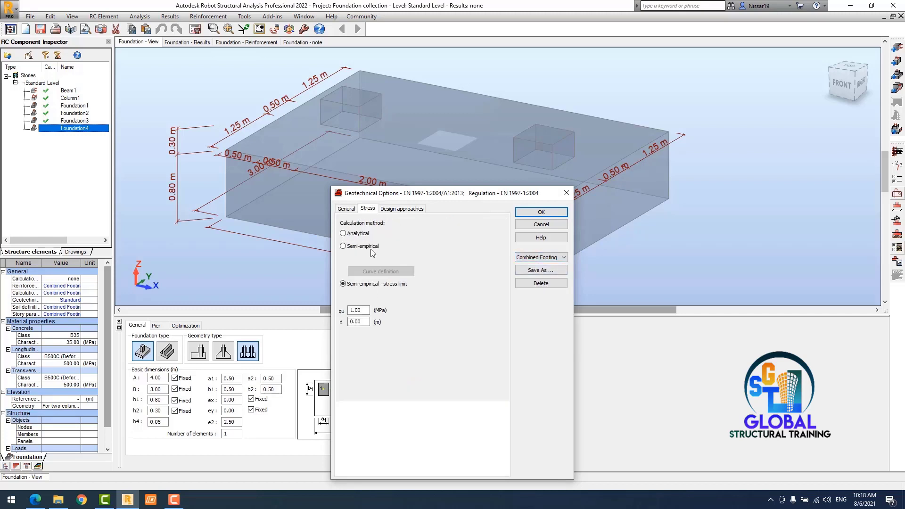
click(530, 274)
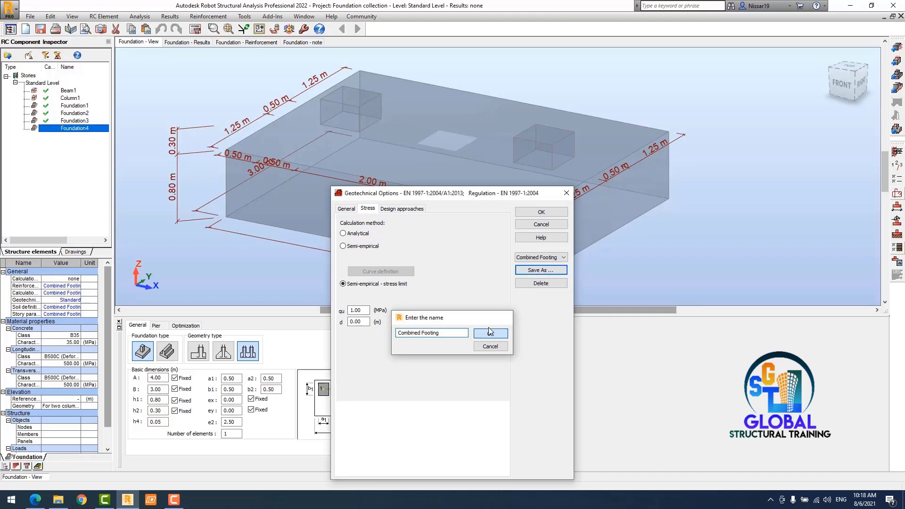
click(540, 212)
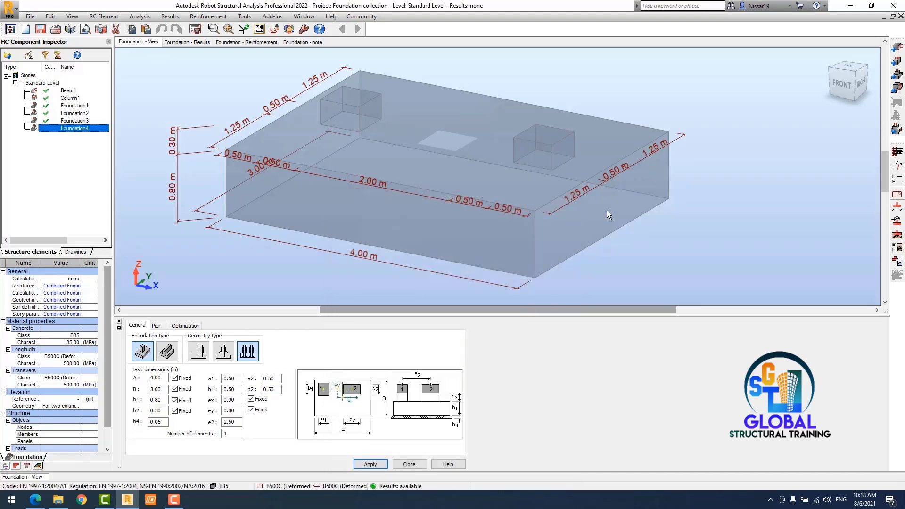
middle_drag(649, 227, 657, 233)
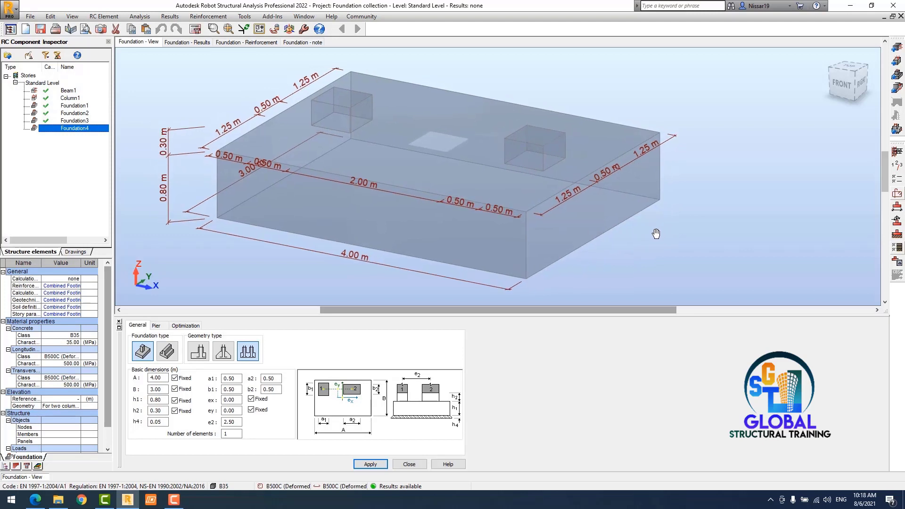
click(897, 222)
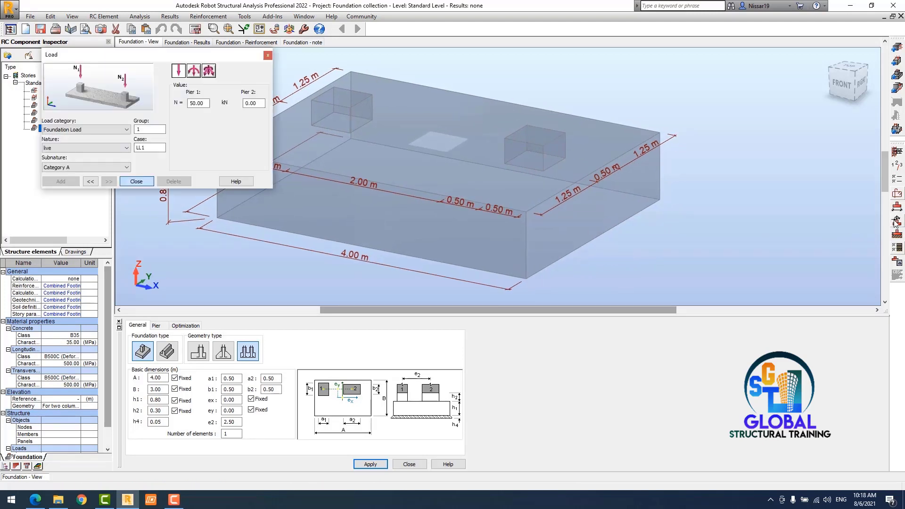
click(207, 103)
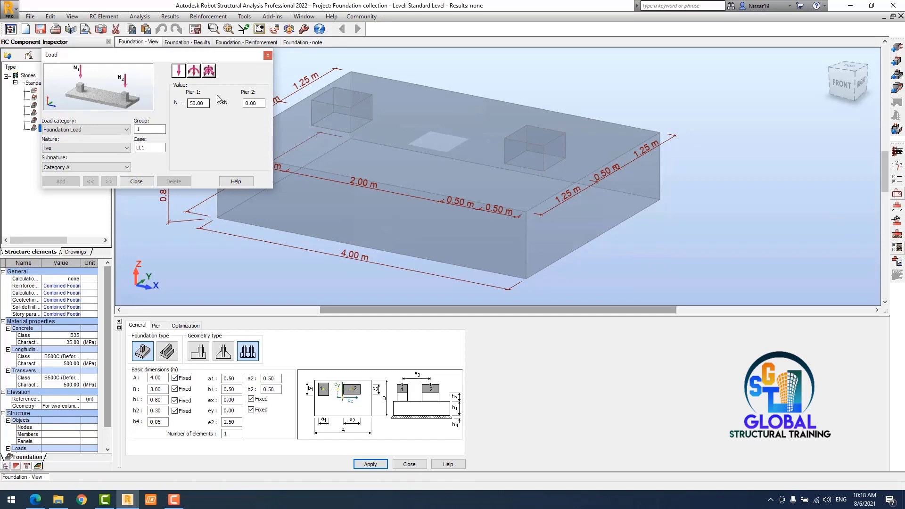
click(267, 56)
scroll(516, 177, down, 1)
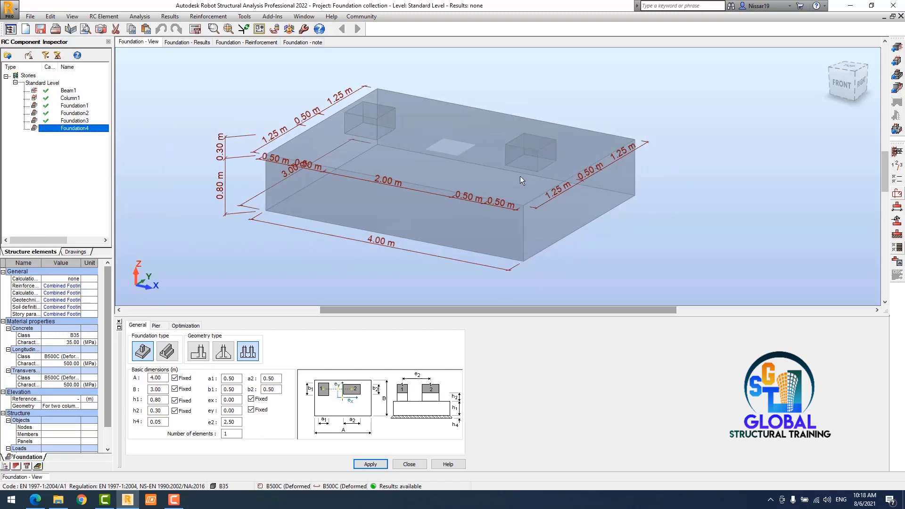
middle_drag(506, 169, 520, 179)
scroll(456, 183, up, 1)
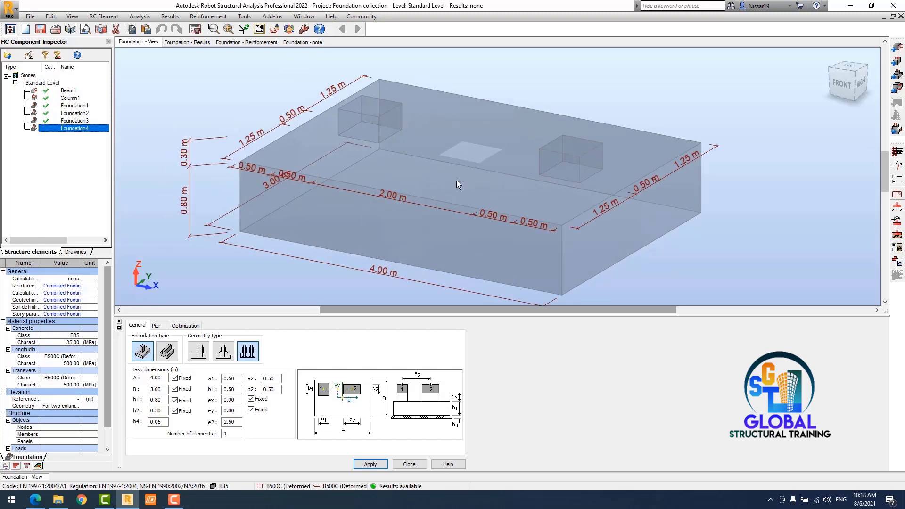
- Add an 800 kN live load on Pier 1 and Pier 2
click(897, 221)
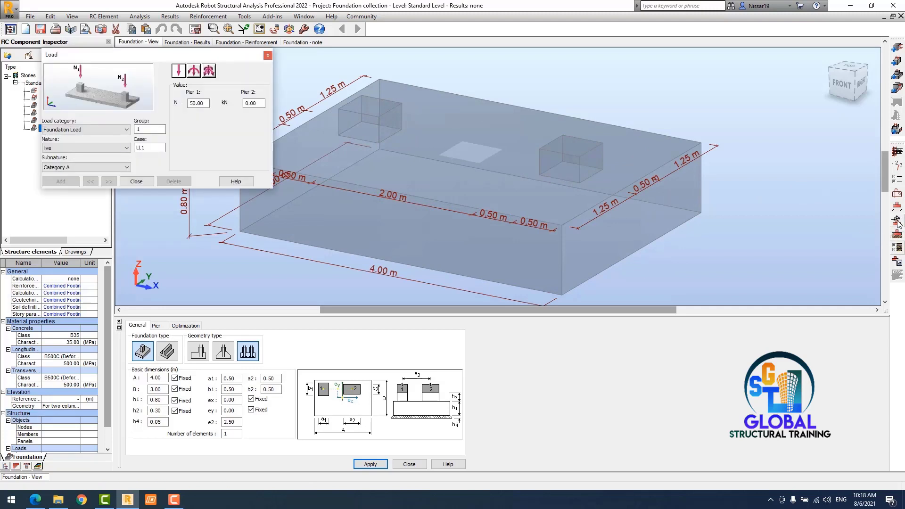
double_click(206, 105)
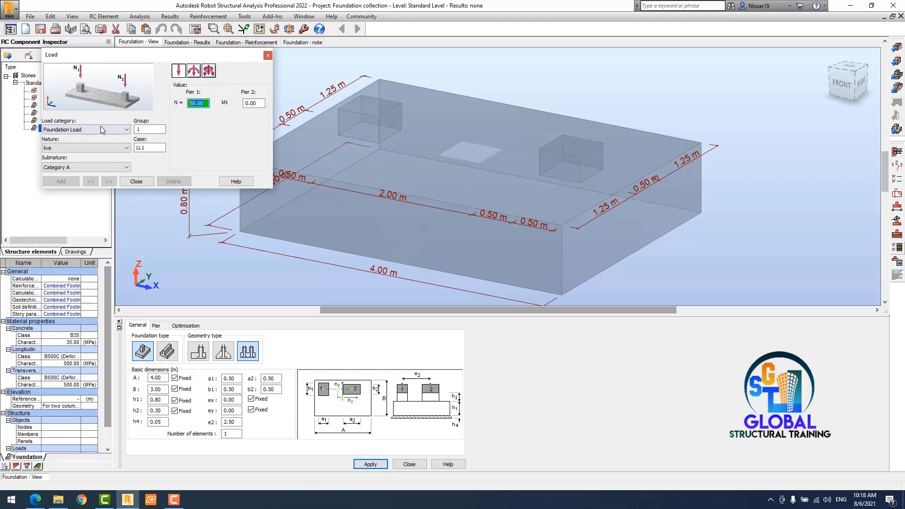
text(5)
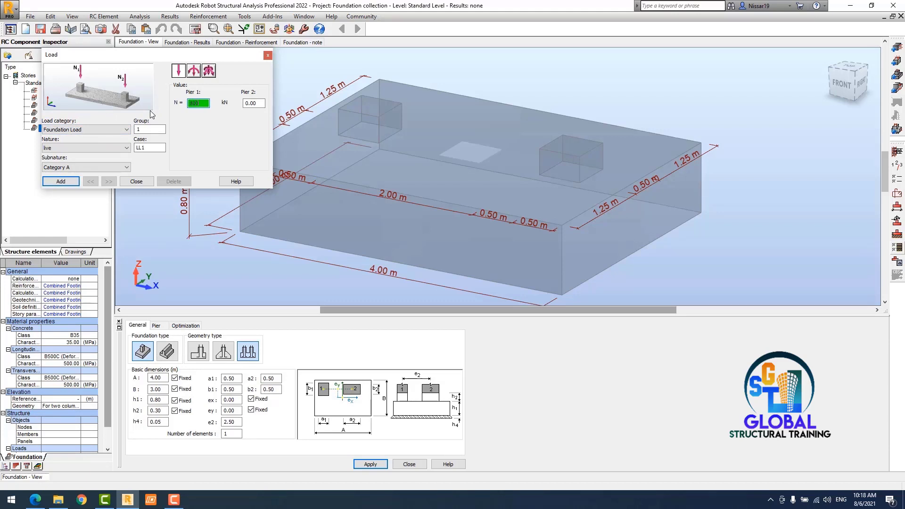
click(259, 105)
text(800)
click(61, 181)
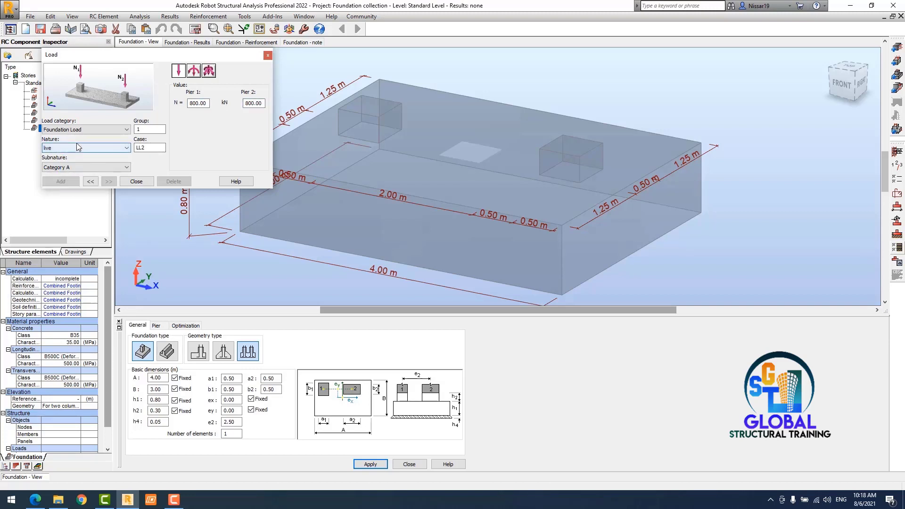
- Add a 500 kN non-structural dead load on both piers and close the loads dialog
click(76, 151)
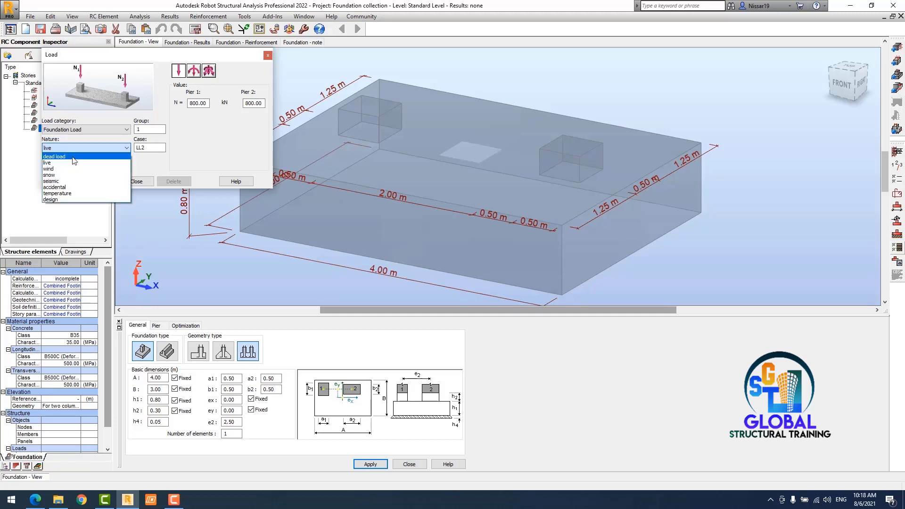
click(76, 160)
click(79, 168)
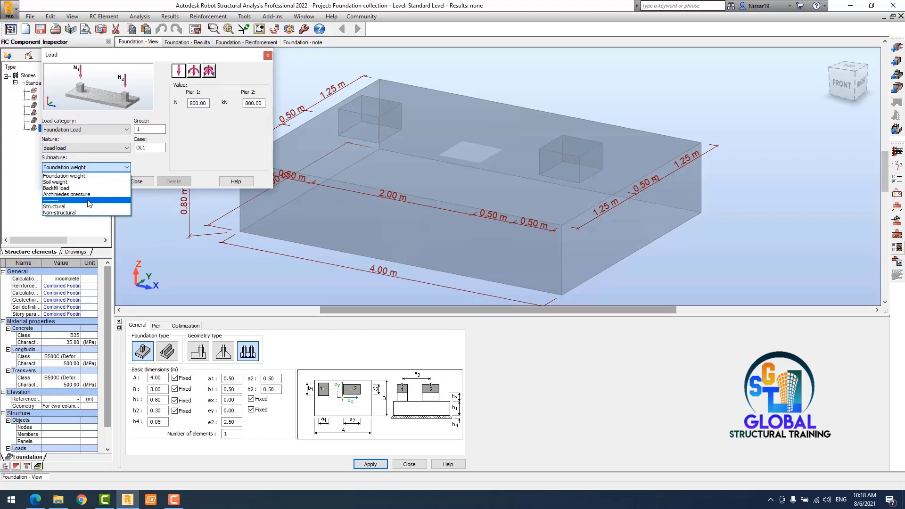
click(88, 217)
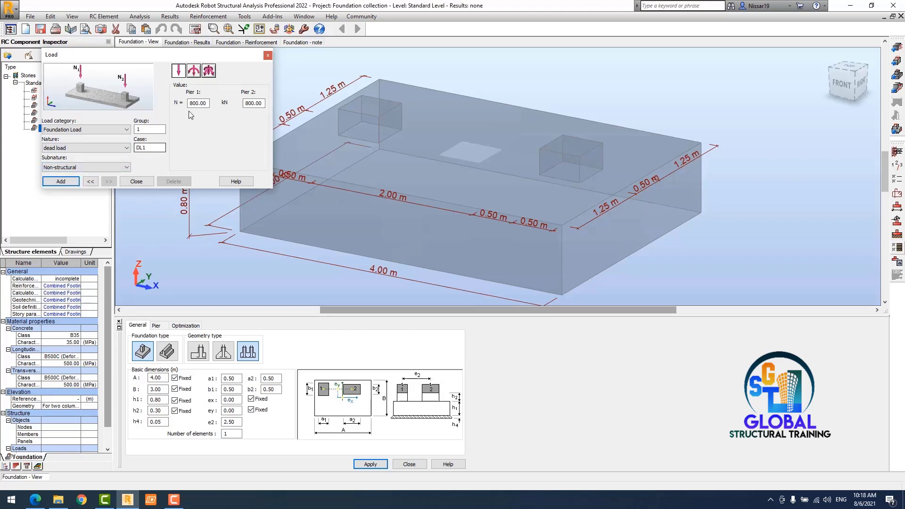
double_click(205, 104)
text(5)
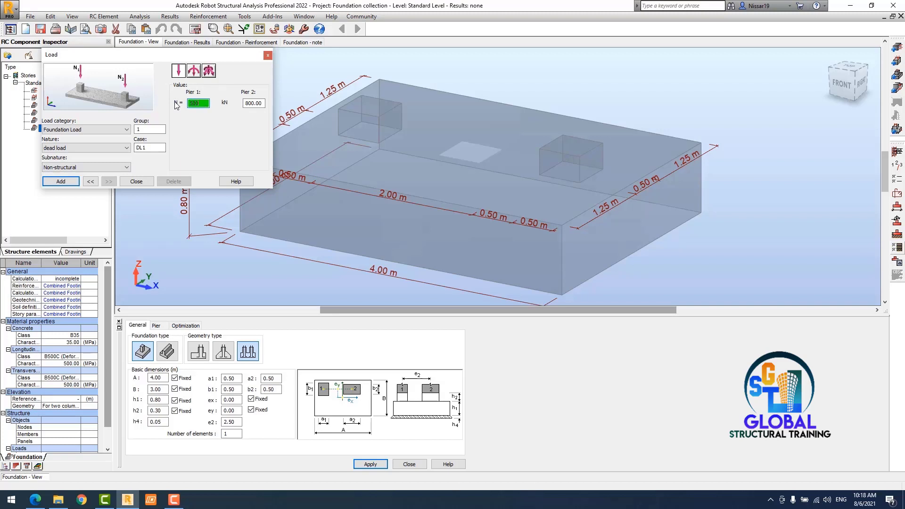
double_click(246, 103)
text(5)
click(61, 181)
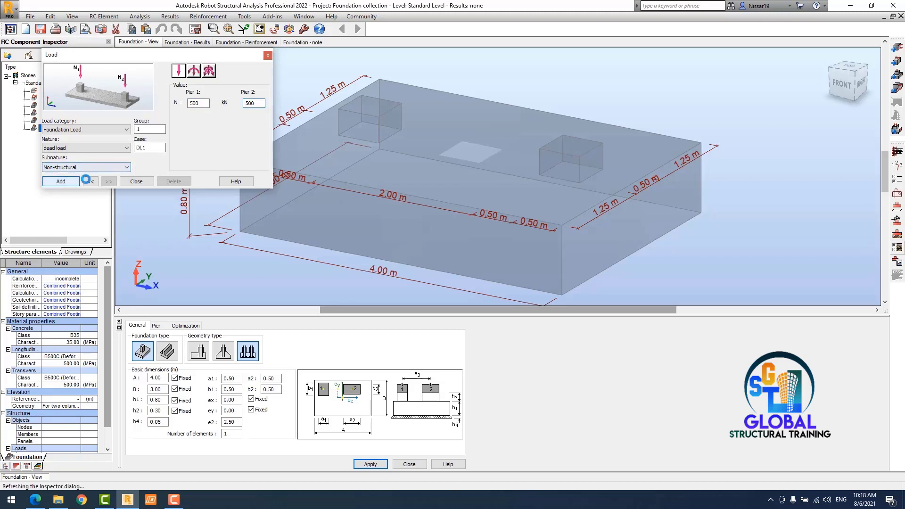
click(146, 183)
middle_drag(370, 212, 395, 205)
scroll(382, 202, down, 1)
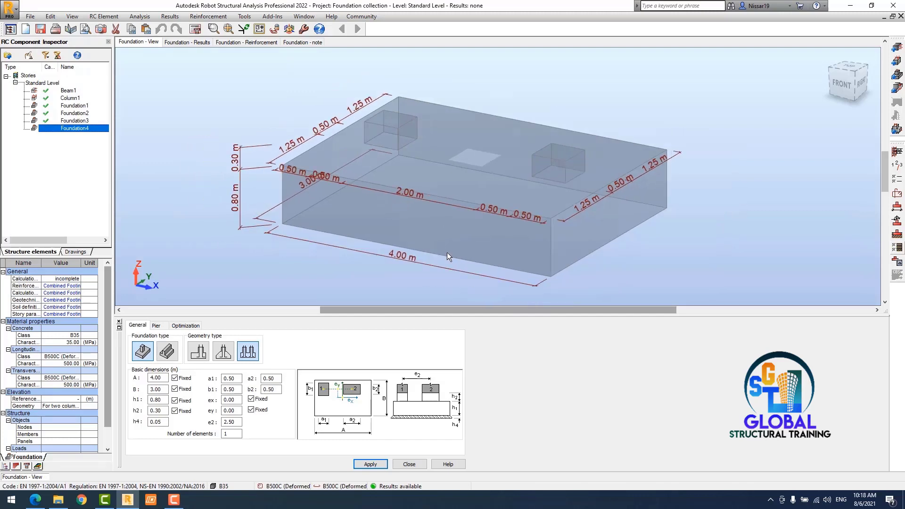
scroll(448, 253, up, 2)
scroll(446, 252, up, 1)
scroll(446, 251, down, 1)
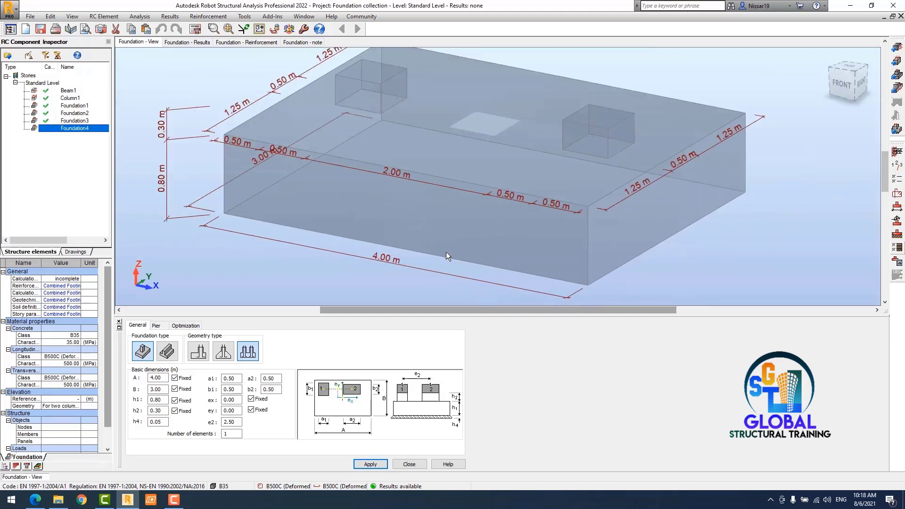
middle_drag(447, 252, 443, 253)
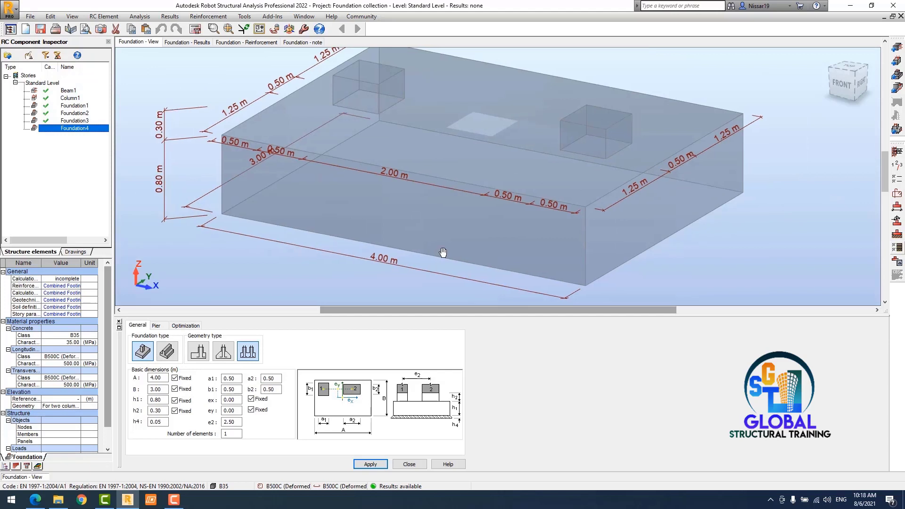
click(195, 31)
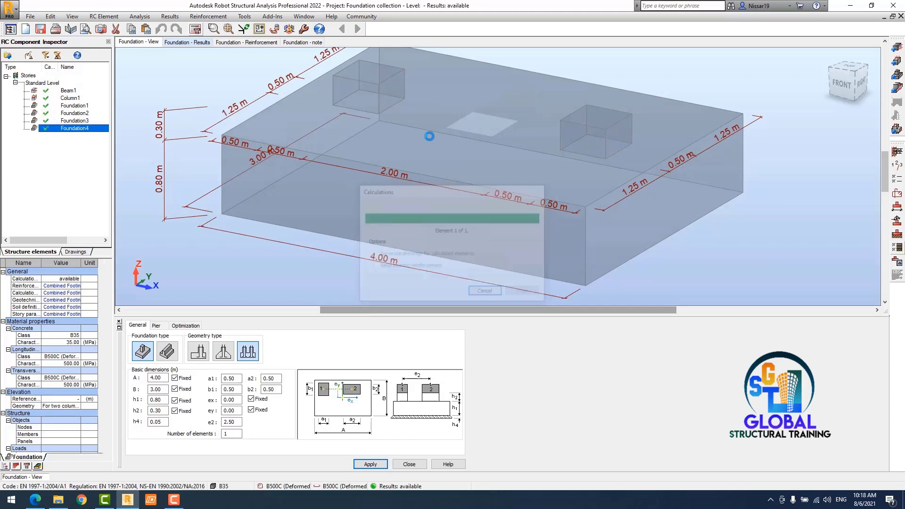
click(259, 43)
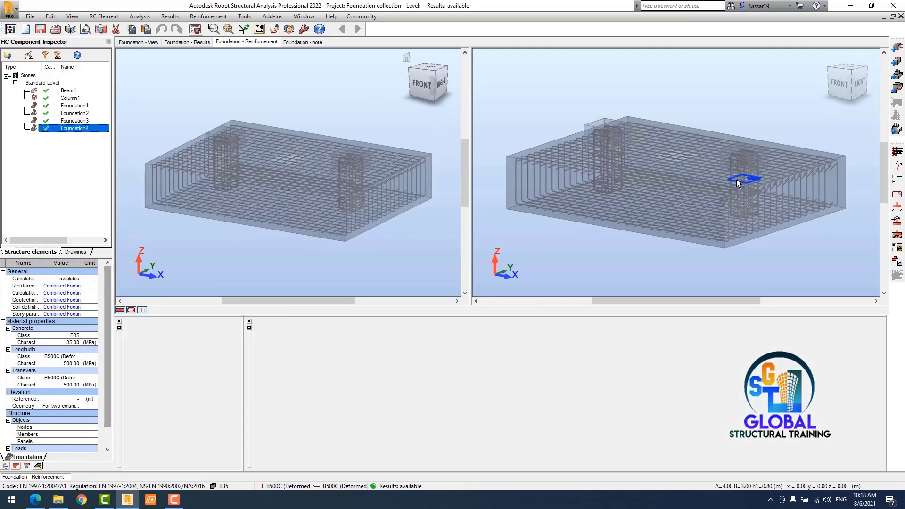
scroll(737, 180, up, 2)
scroll(694, 155, down, 2)
scroll(687, 151, down, 1)
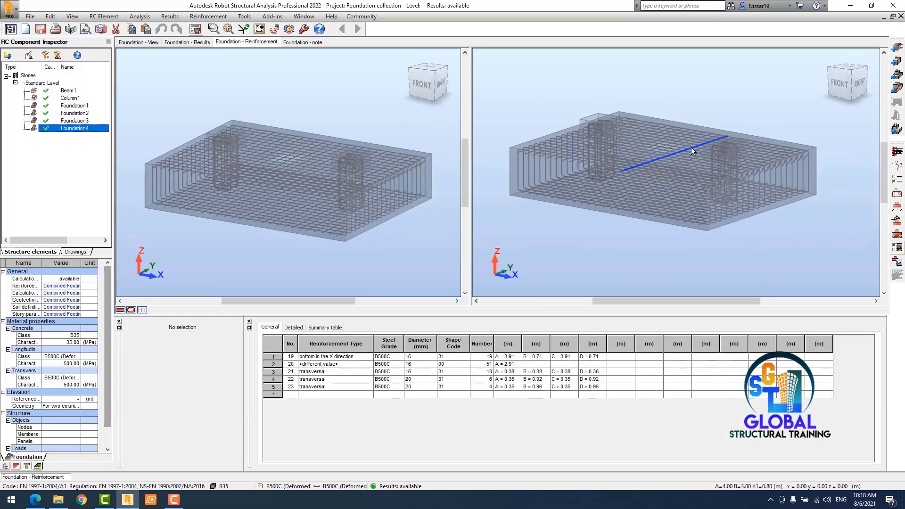
middle_drag(691, 147, 711, 180)
mouse_move(703, 224)
shift+middle_down()
mouse_move(717, 226)
mouse_move(736, 192)
mouse_move(678, 192)
mouse_move(677, 182)
shift+middle_up()
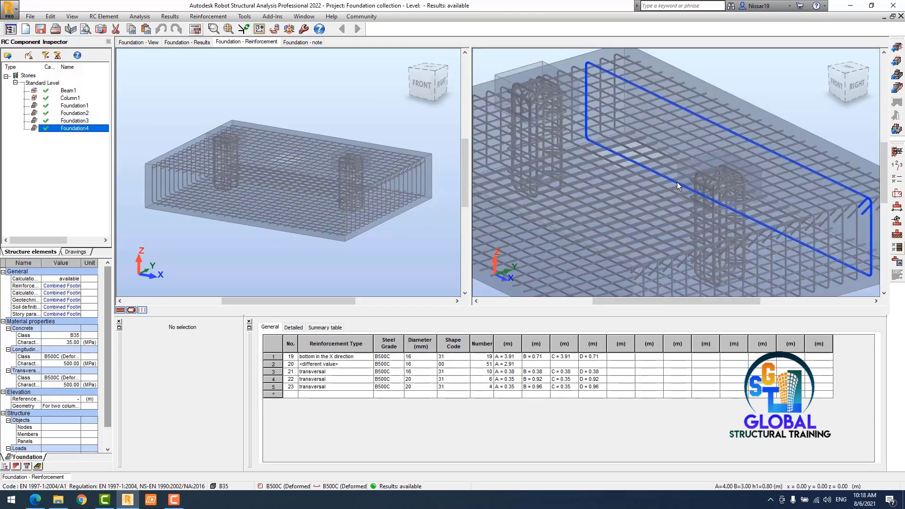
scroll(684, 178, down, 2)
scroll(690, 173, down, 2)
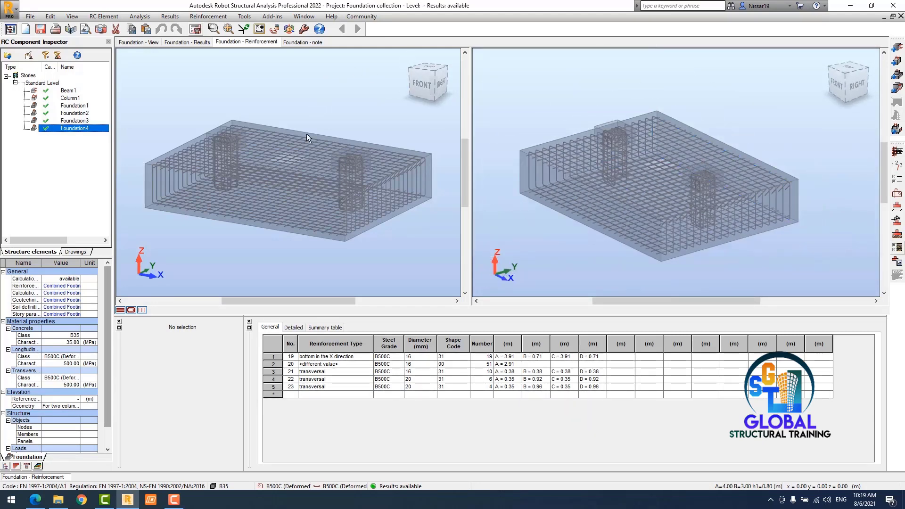
scroll(307, 134, up, 1)
scroll(308, 129, down, 2)
scroll(306, 119, down, 1)
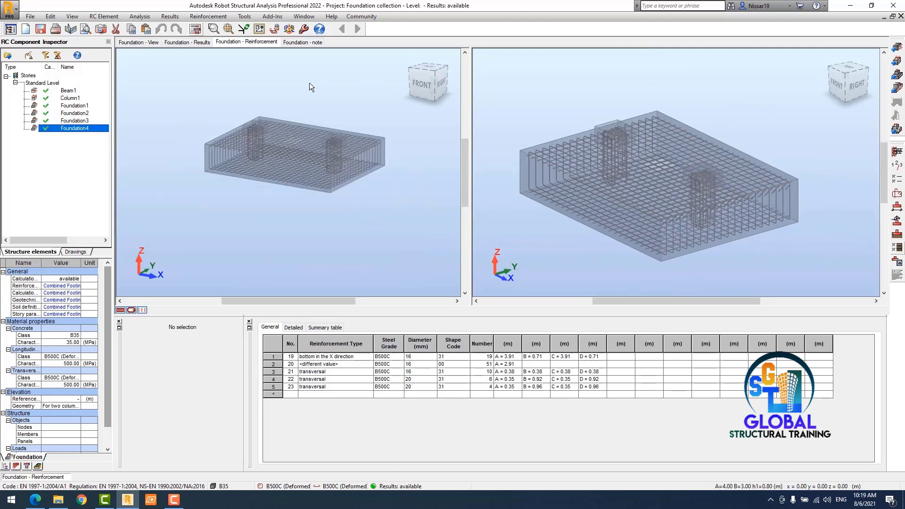
click(303, 42)
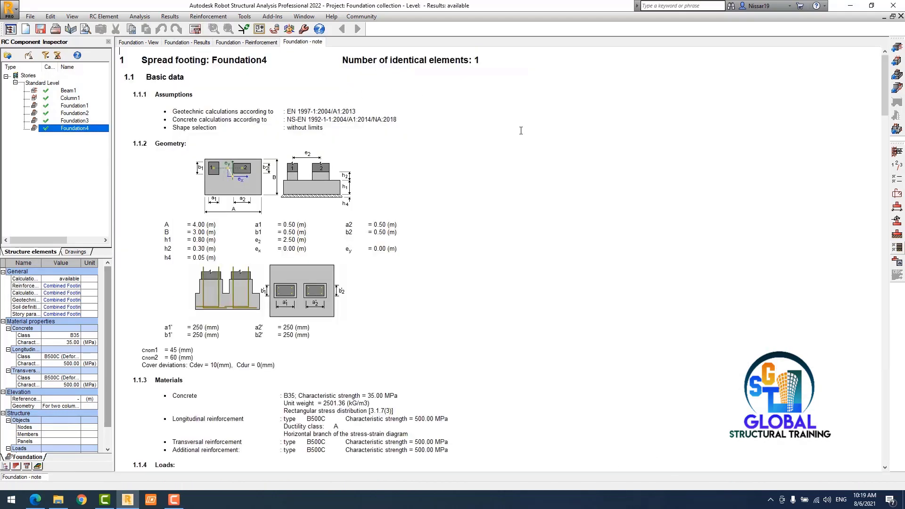
scroll(425, 241, down, 3)
scroll(375, 307, down, 5)
scroll(374, 308, down, 6)
scroll(371, 307, down, 2)
scroll(371, 308, down, 3)
scroll(371, 307, down, 4)
scroll(371, 307, down, 4)
scroll(371, 308, down, 5)
scroll(372, 308, down, 3)
scroll(371, 307, down, 5)
scroll(371, 307, down, 4)
scroll(369, 303, down, 3)
scroll(369, 302, down, 5)
scroll(363, 271, down, 4)
scroll(354, 244, down, 3)
scroll(350, 246, down, 2)
scroll(349, 246, down, 1)
scroll(353, 253, down, 1)
scroll(353, 261, down, 4)
scroll(356, 271, down, 3)
scroll(356, 273, down, 3)
scroll(361, 297, down, 3)
scroll(362, 301, down, 1)
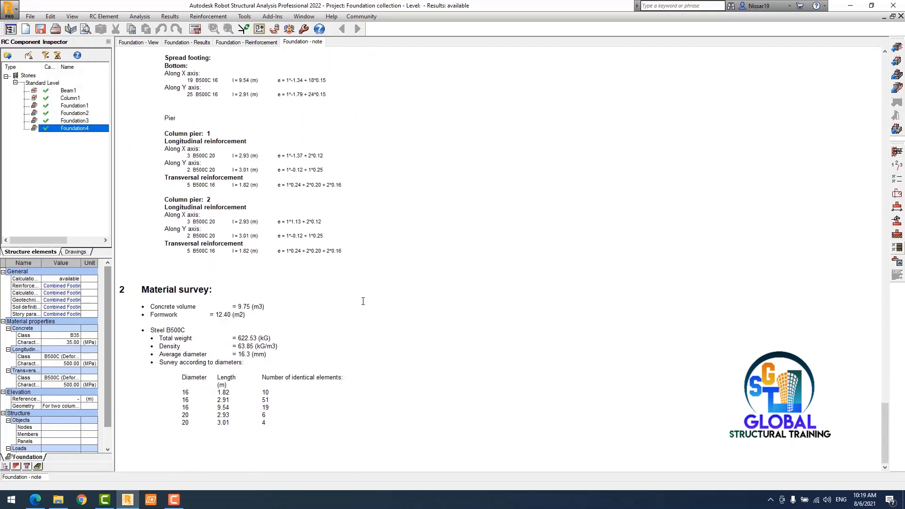
scroll(341, 279, up, 2)
scroll(337, 279, up, 4)
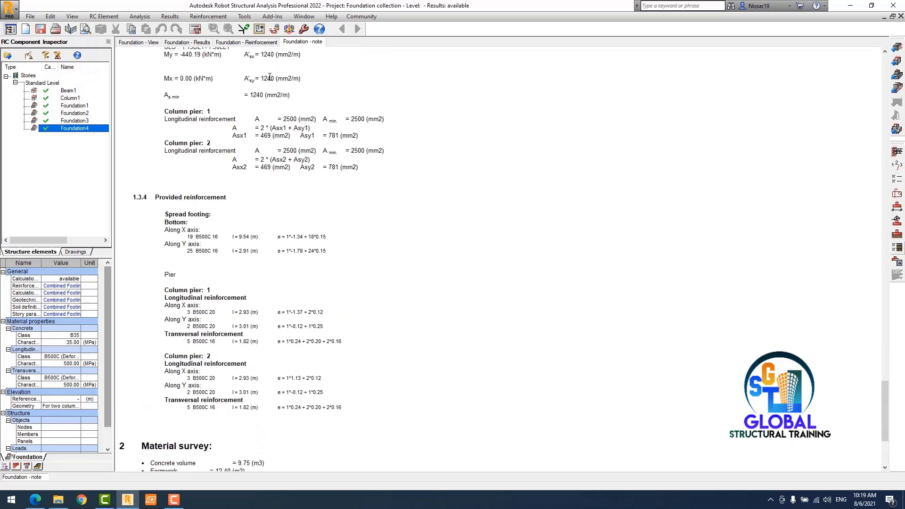
click(244, 43)
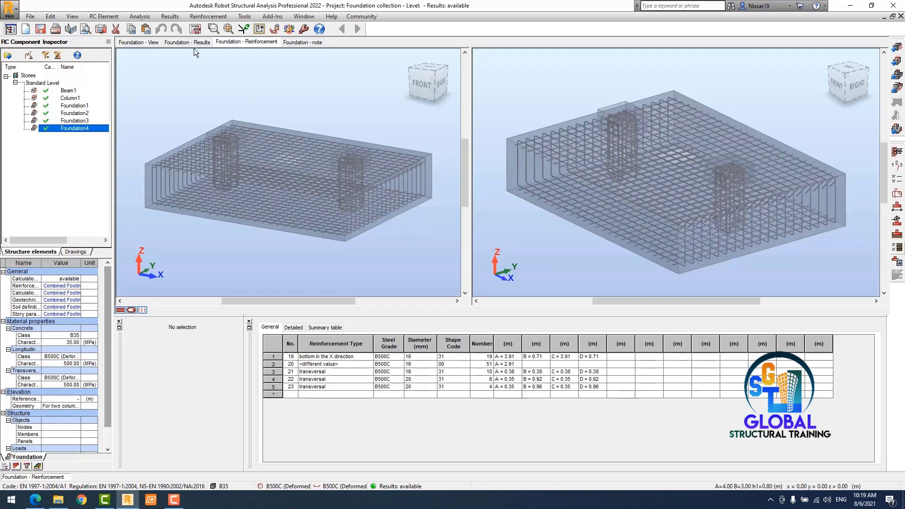
- Check the soil stress results and combinations, then go back to the 3D reinforcement views
click(190, 42)
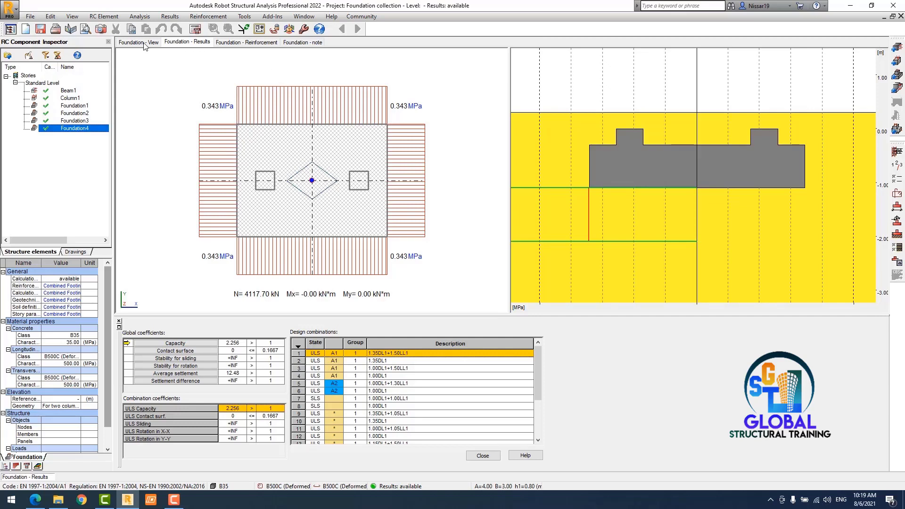
click(244, 43)
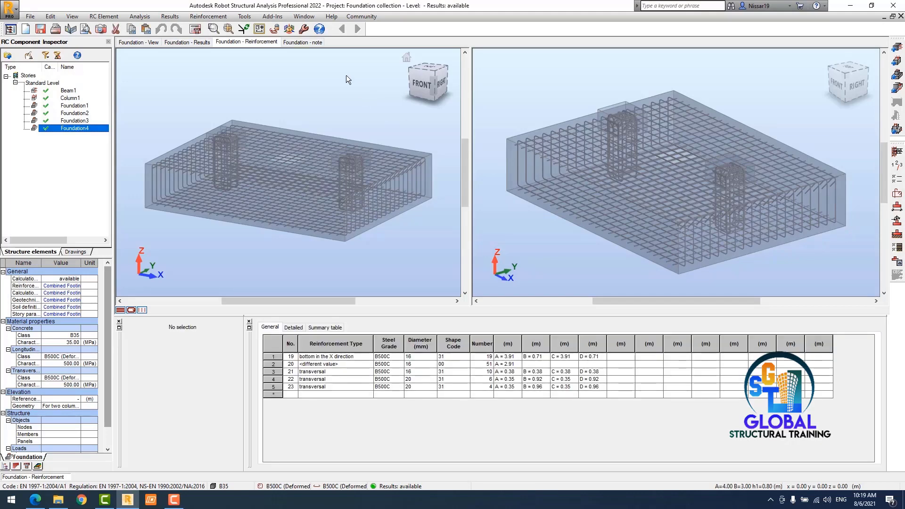
click(304, 43)
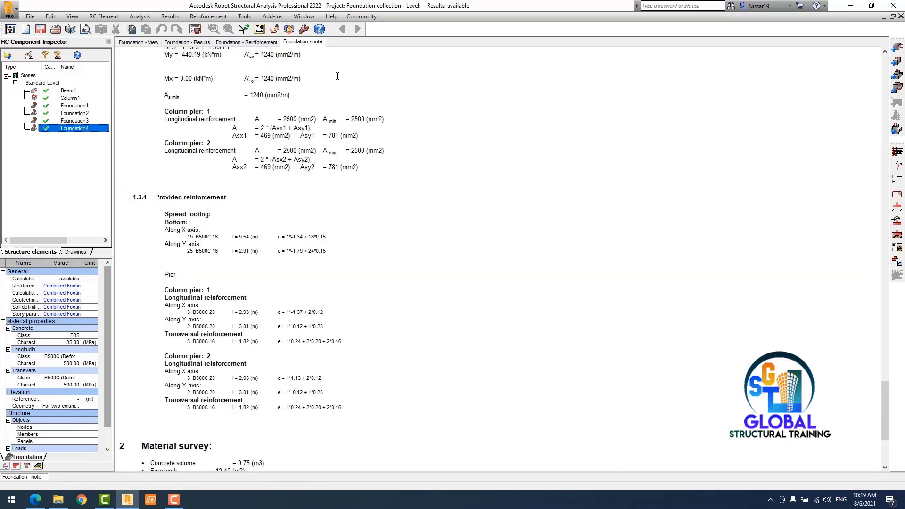
click(169, 16)
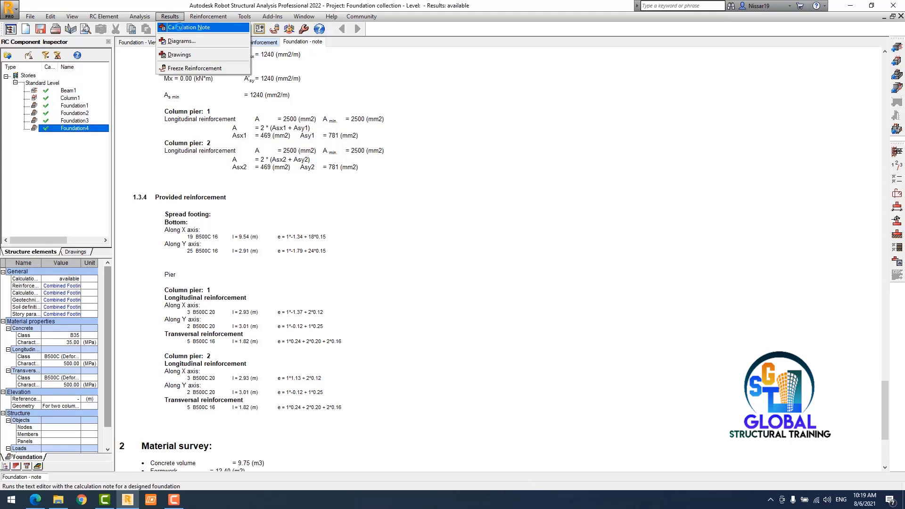
click(180, 31)
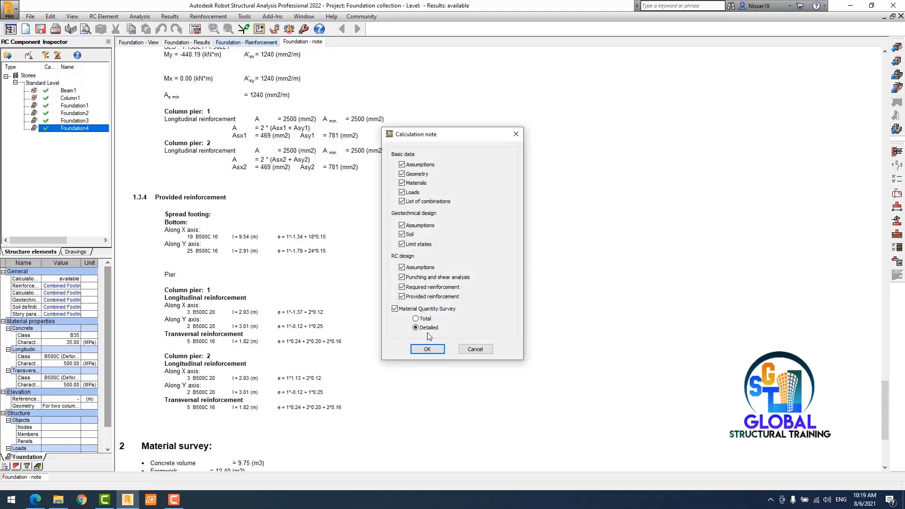
click(433, 349)
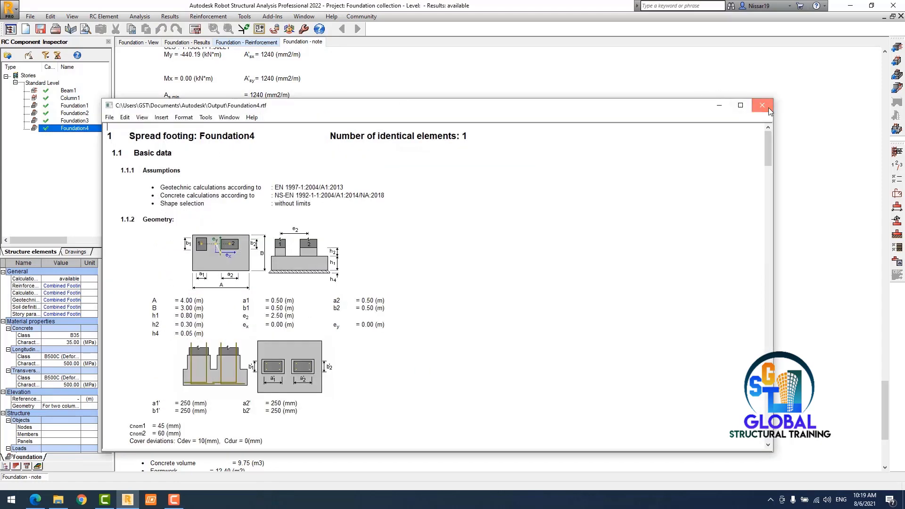
click(768, 109)
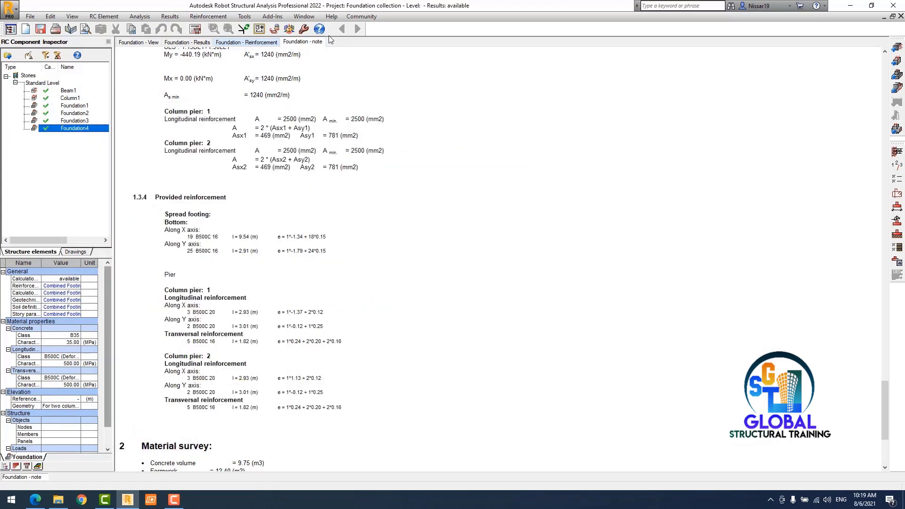
- Select the Combined Footing preset in the reinforcement Drawing Parameters
click(139, 16)
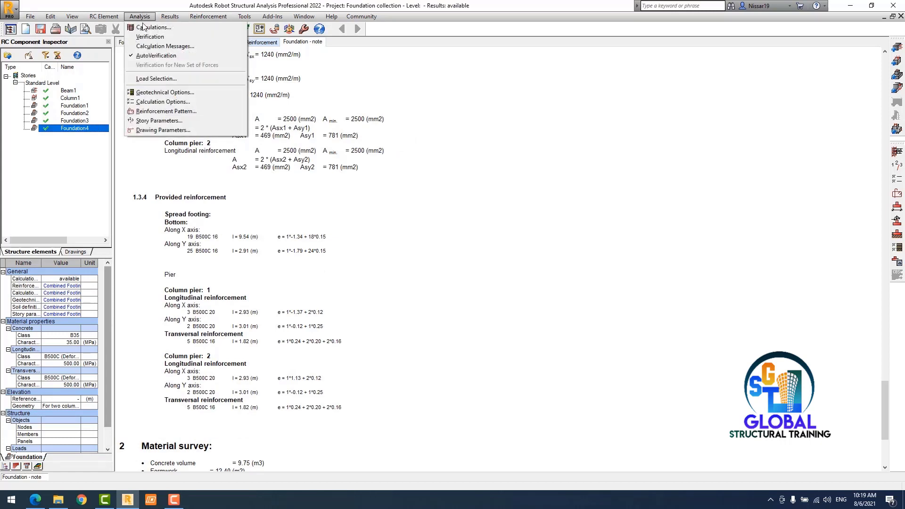
click(180, 130)
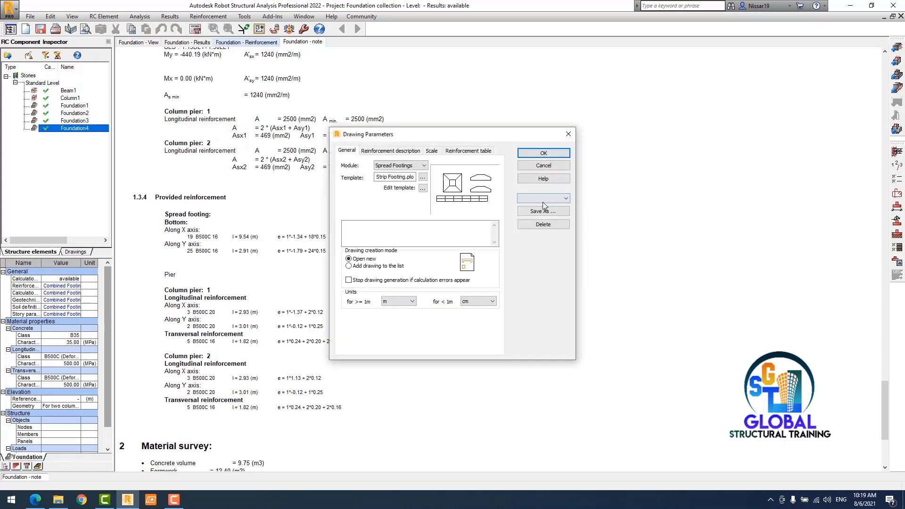
click(544, 201)
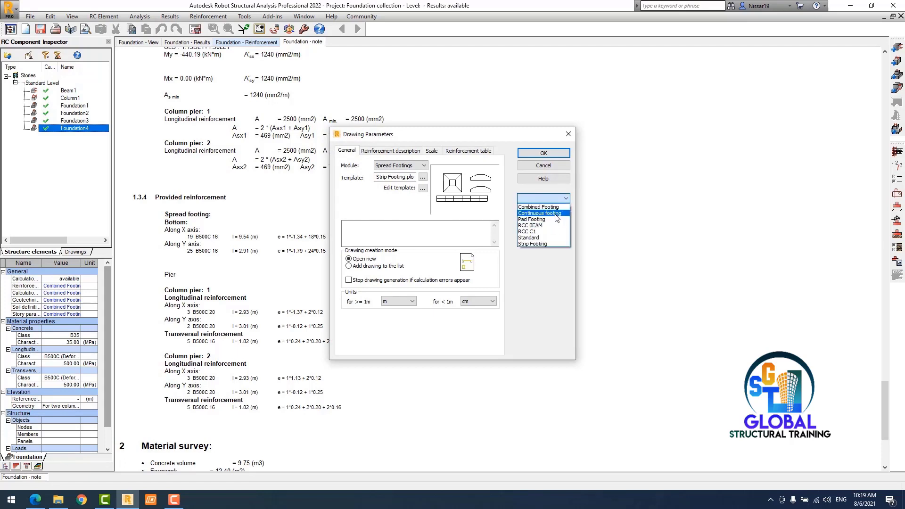
click(555, 210)
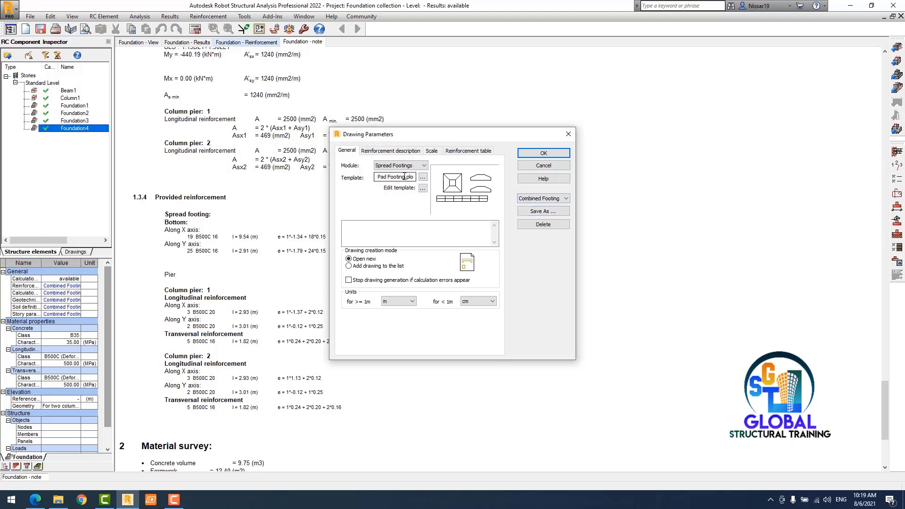
click(532, 199)
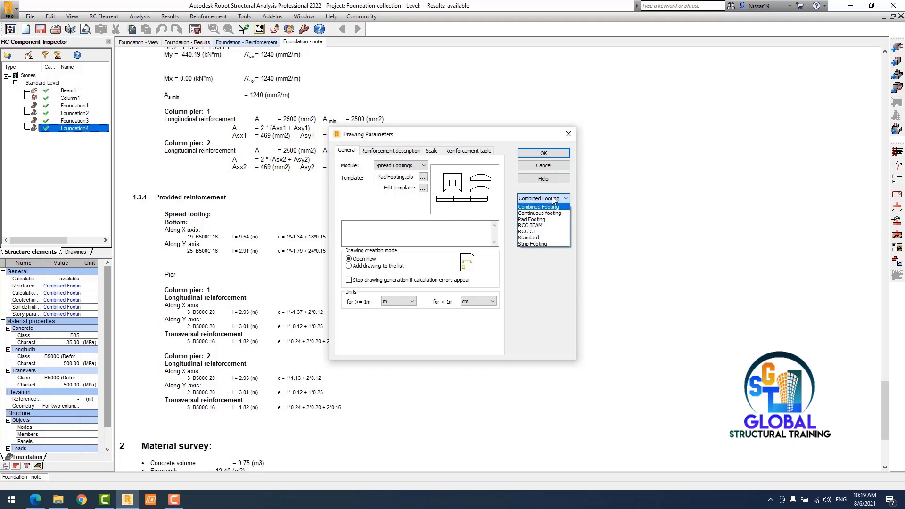
click(528, 244)
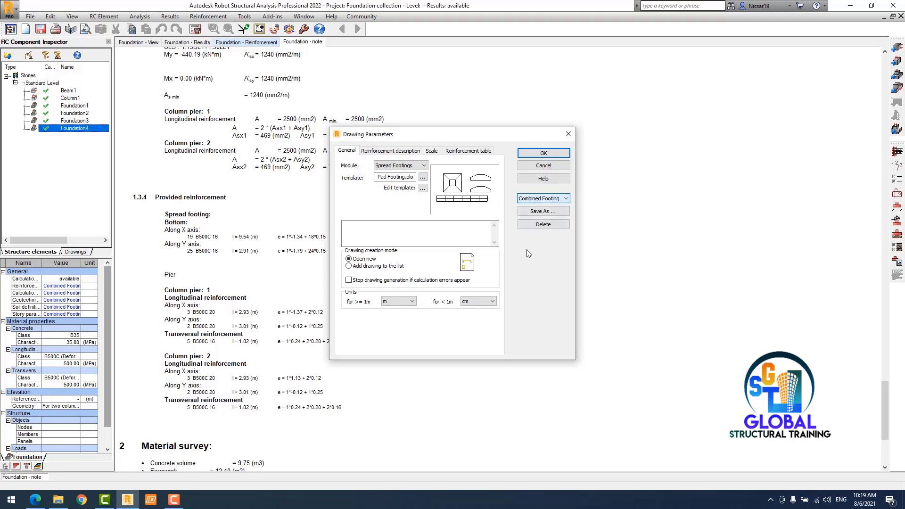
- Review the reinforcement description, drawing scale and reinforcement table settings, then confirm the parameters
click(391, 151)
click(432, 152)
click(463, 151)
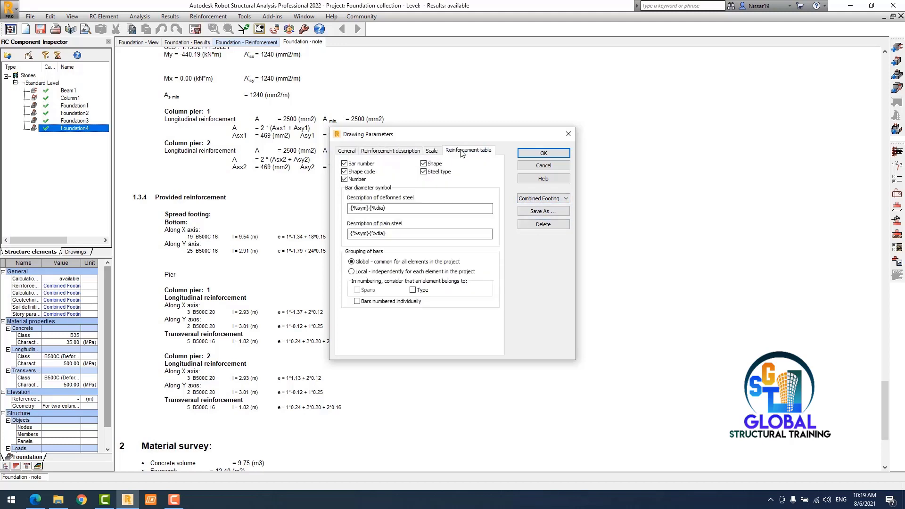
click(544, 155)
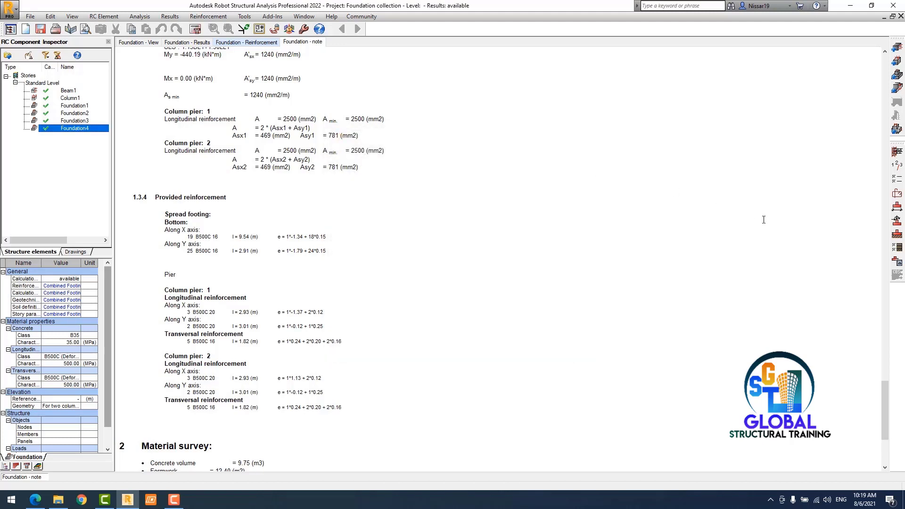
click(898, 264)
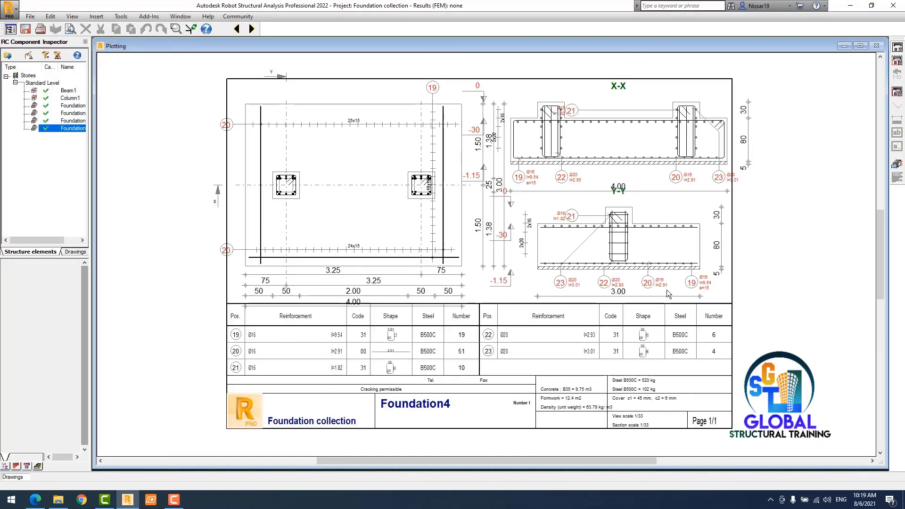
scroll(667, 294, up, 2)
scroll(593, 253, down, 2)
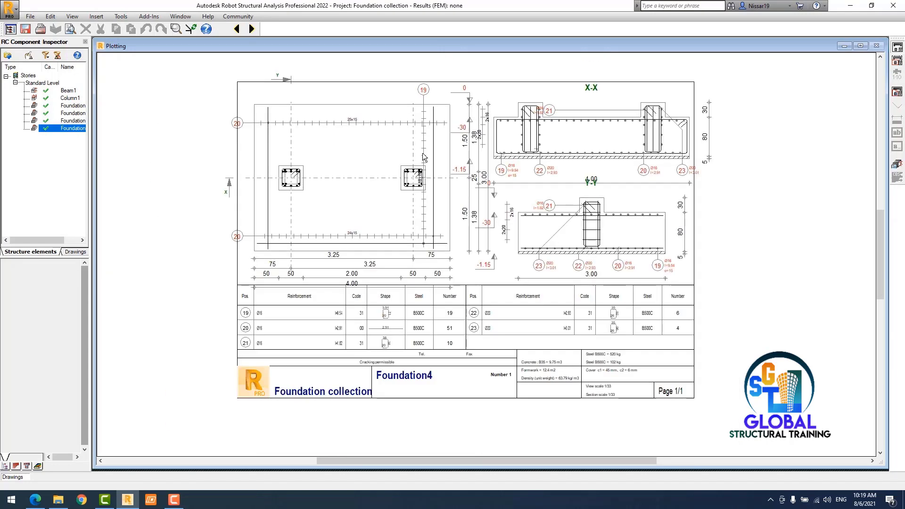
scroll(480, 171, up, 1)
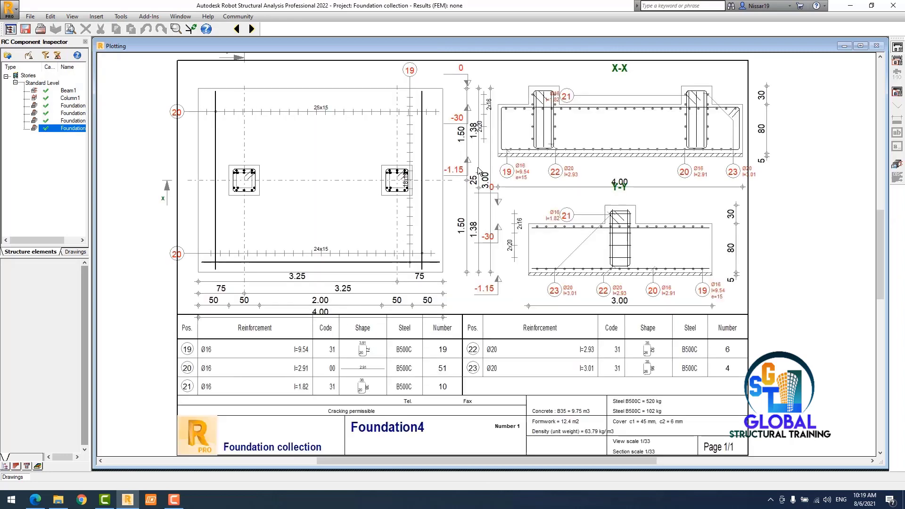
scroll(473, 171, down, 1)
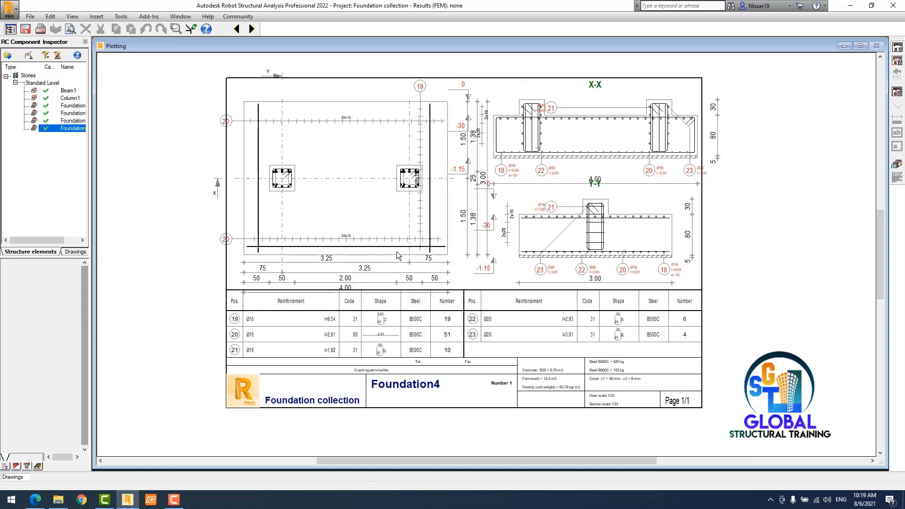
scroll(397, 257, up, 1)
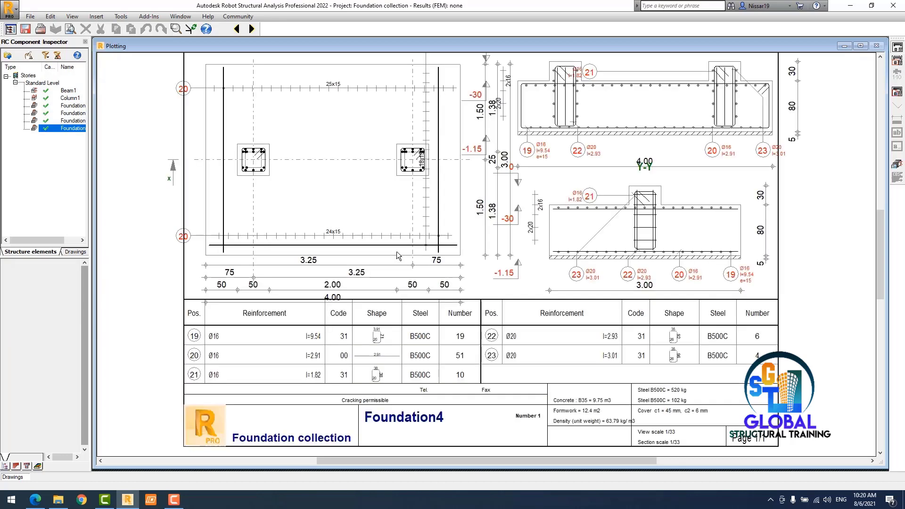
scroll(396, 256, down, 2)
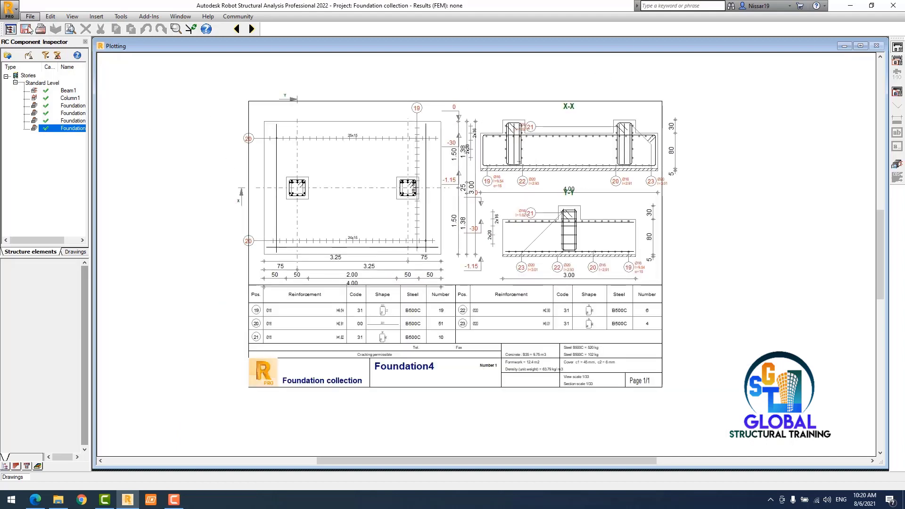
- Cancel exporting the drawing to another format, then close Foundation4's drawing sheet
click(28, 17)
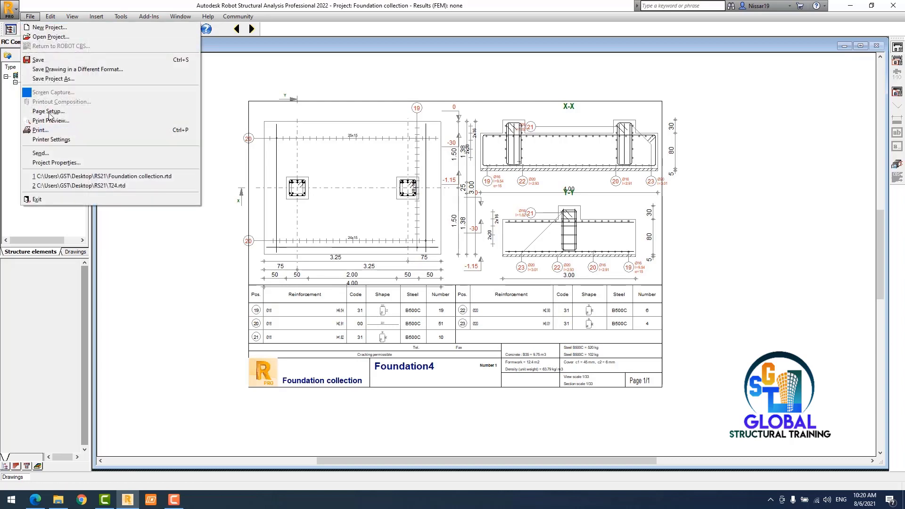
click(77, 70)
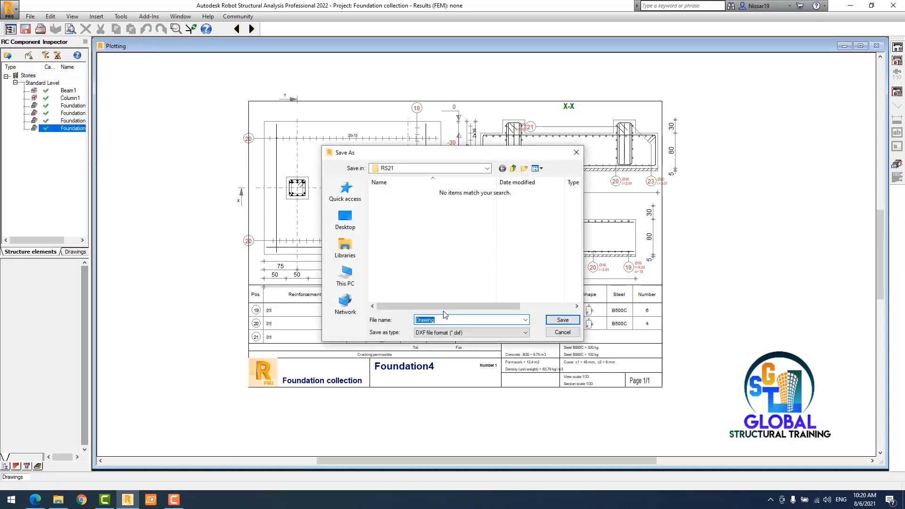
click(577, 154)
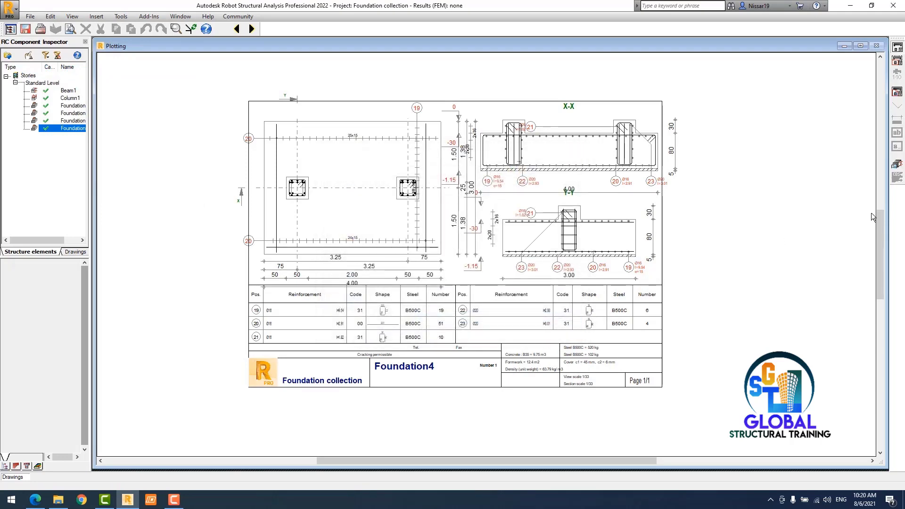
click(897, 164)
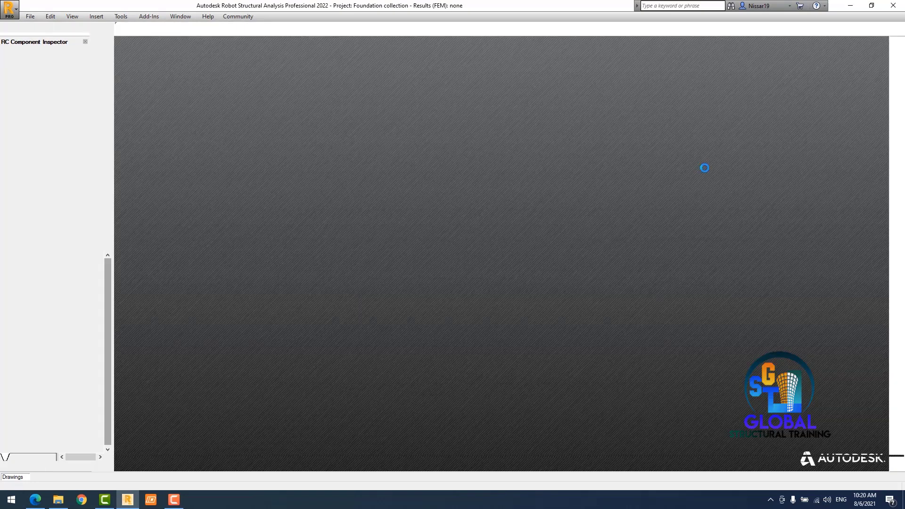